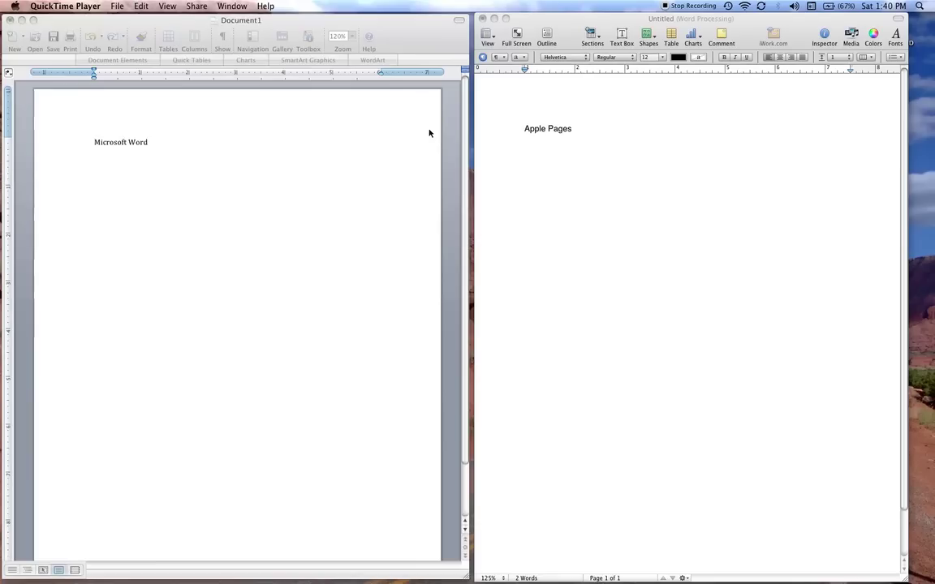
pyautogui.click(599, 142)
pyautogui.click(225, 142)
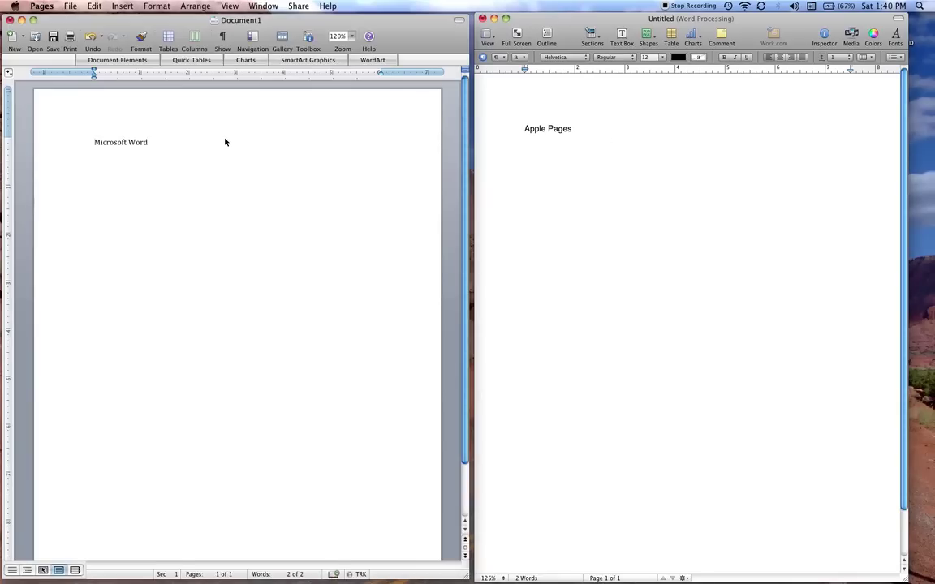
pyautogui.click(584, 128)
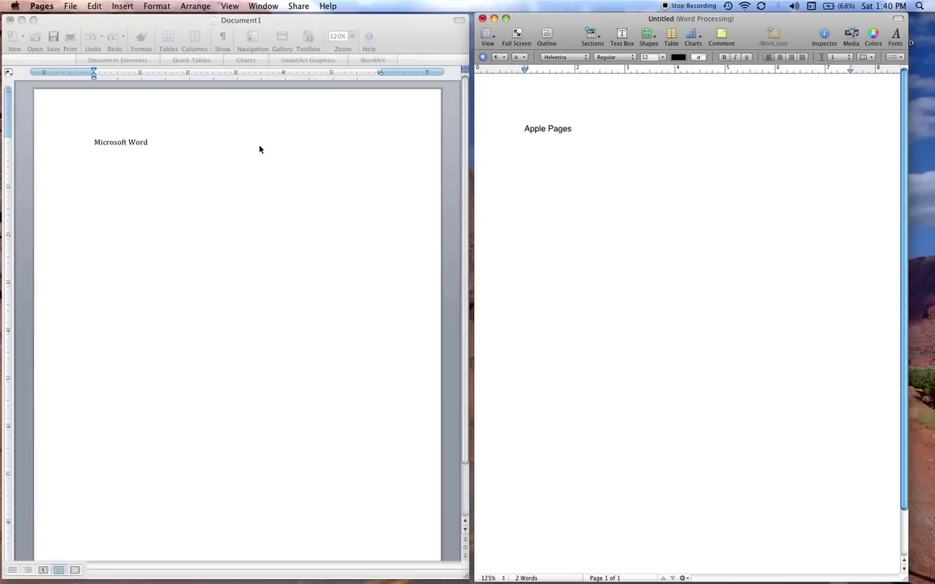
pyautogui.click(173, 140)
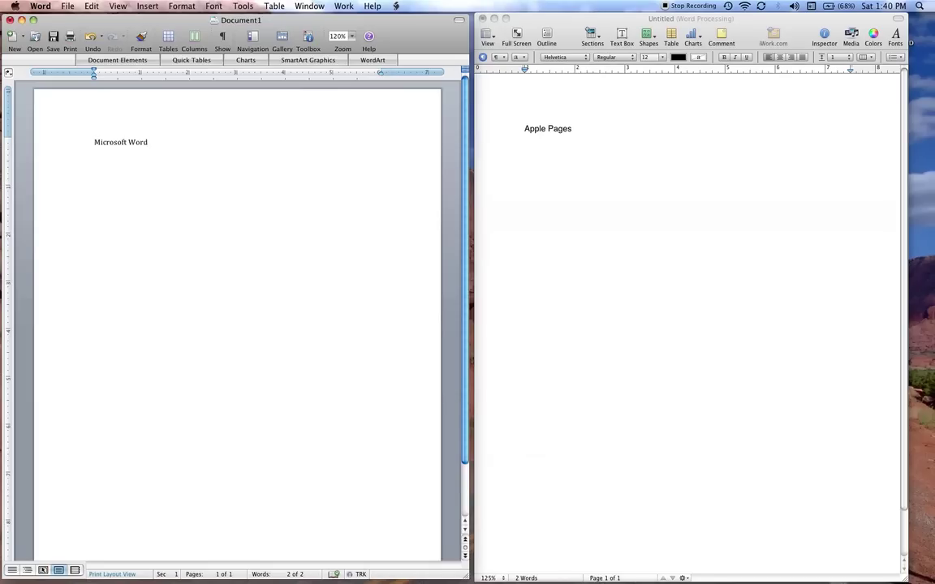
pyautogui.click(625, 140)
# Step: Switch to Word and open the file "Handover Document GES Exch.doc" from the Work folder
pyautogui.click(146, 140)
pyautogui.click(34, 38)
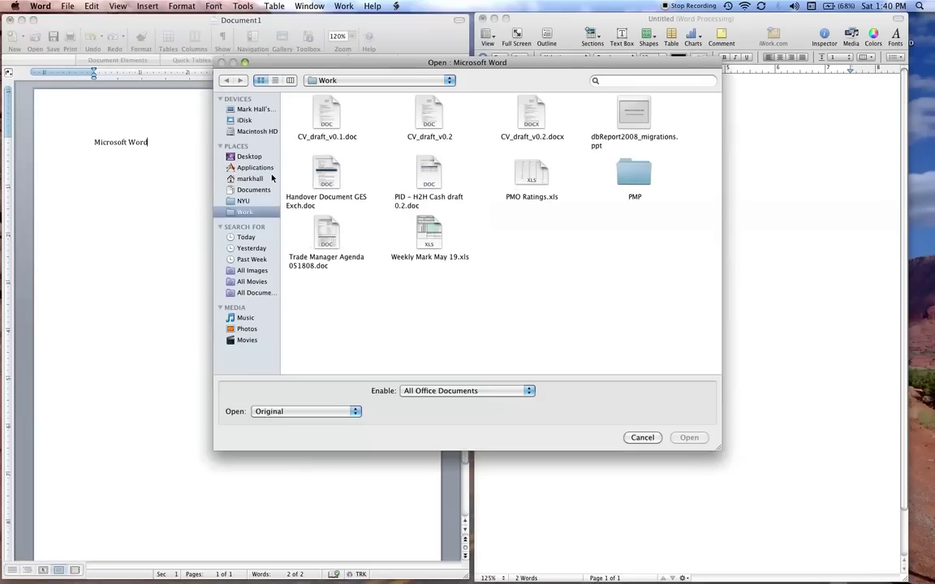
pyautogui.click(326, 179)
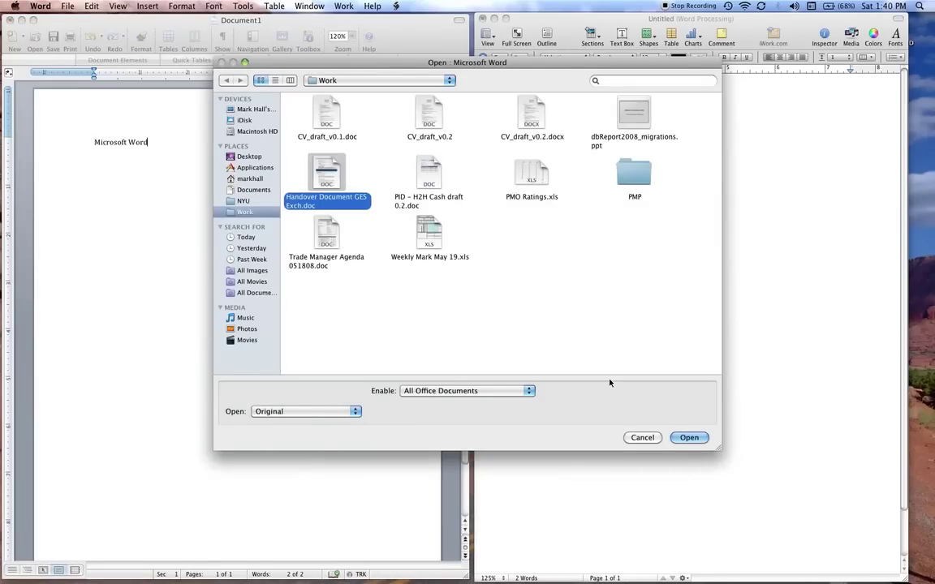
pyautogui.click(689, 437)
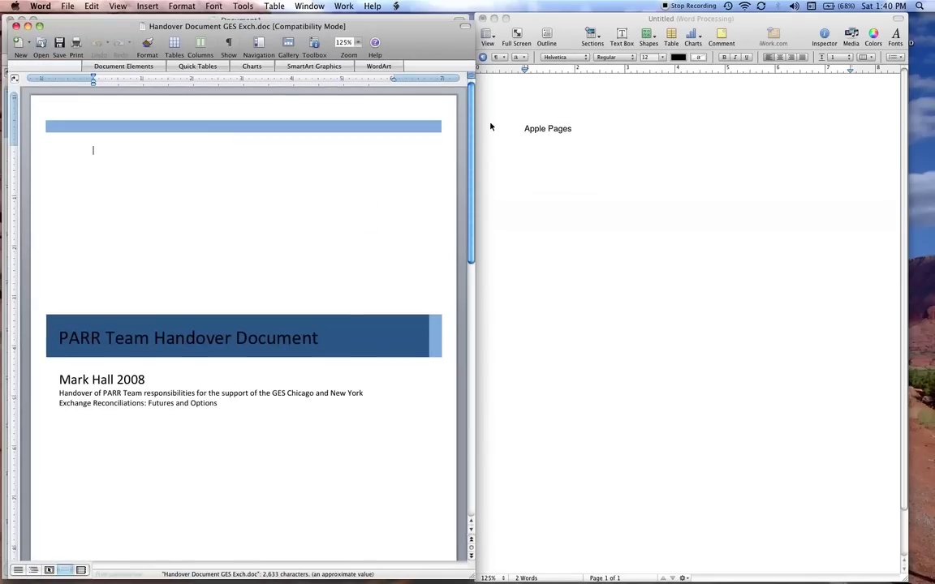
# Step: Add the line "Final Comments" at the end of the document, below the support and escalation table
pyautogui.moveTo(472, 103); pyautogui.dragTo(469, 434)
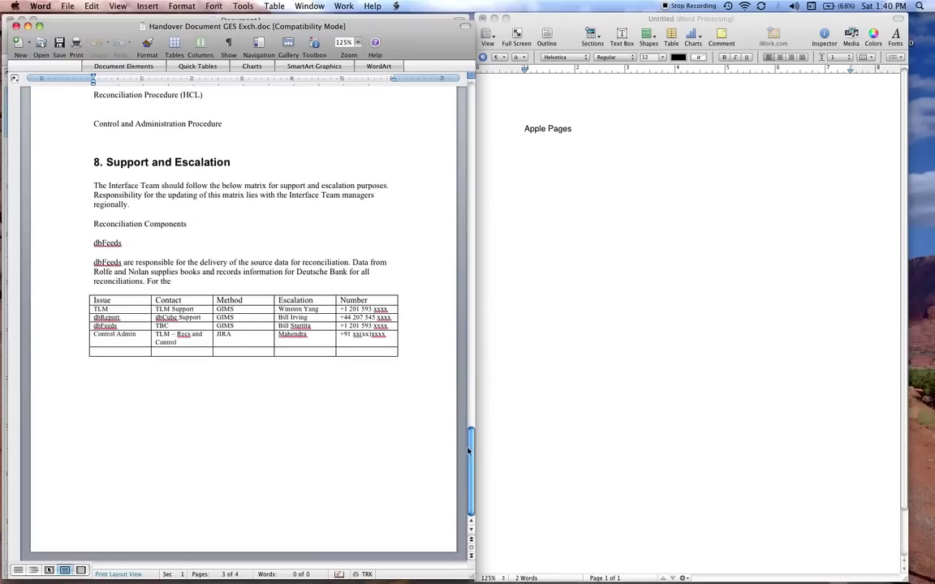
pyautogui.scroll(5, 243, 309)
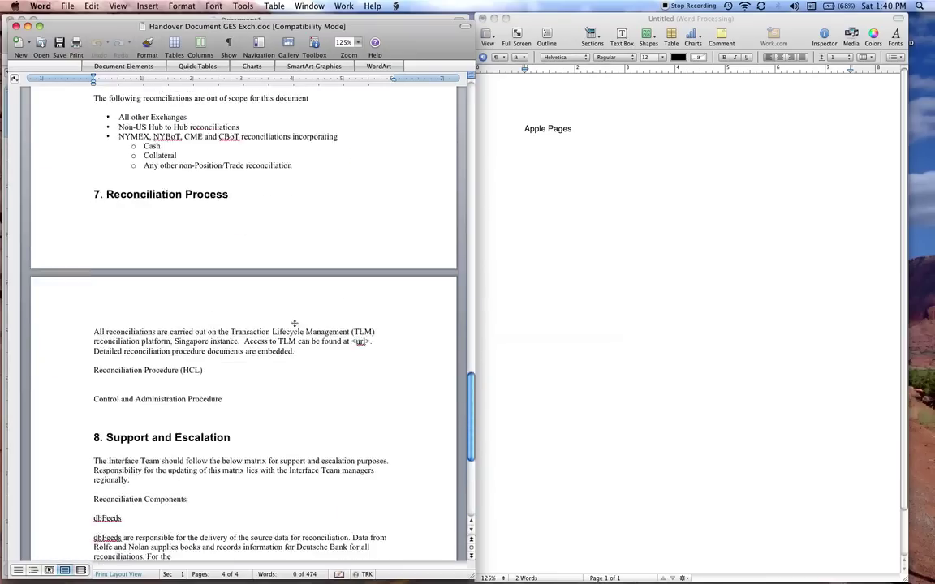
pyautogui.scroll(-5, 244, 308)
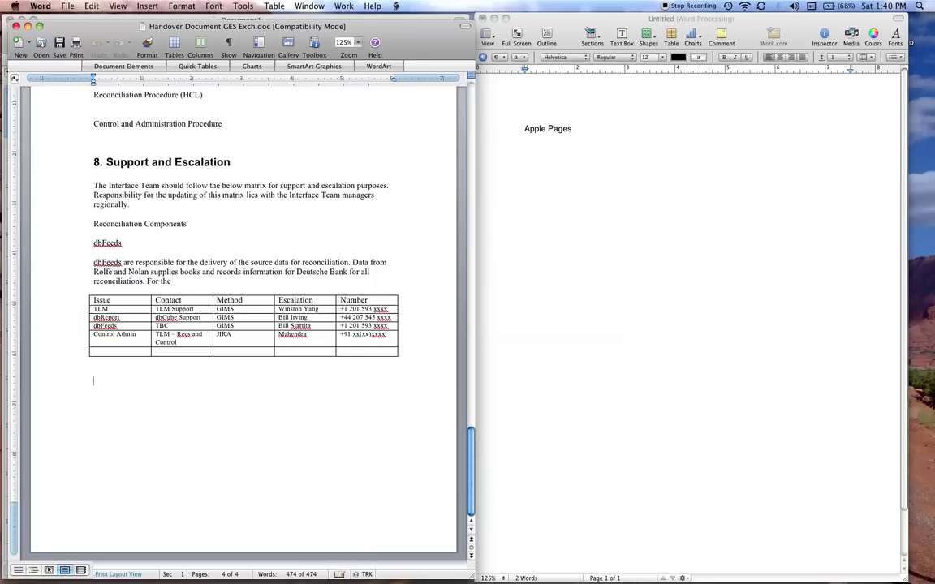
pyautogui.write('Final Comments')
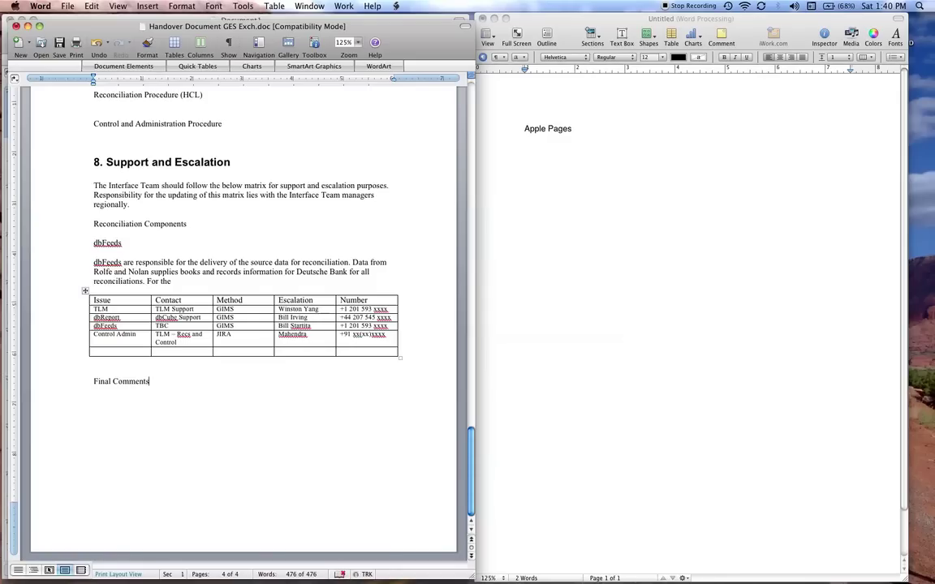
# Step: Format the "Final Comments" line as a numbered heading, using the Heading 1 style and the 1 / 1.1 / 1.1.1 list style
pyautogui.press('super+shift+Left')
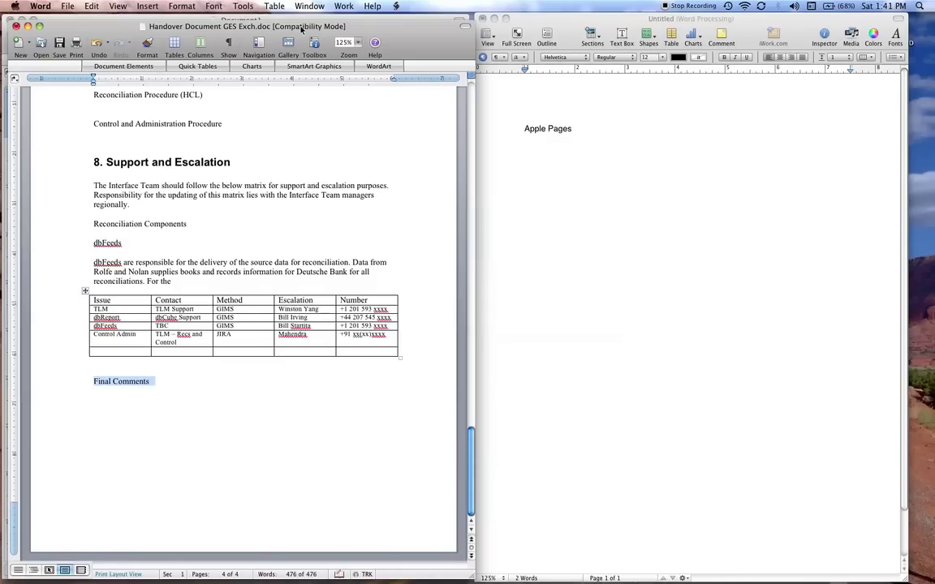
pyautogui.click(314, 42)
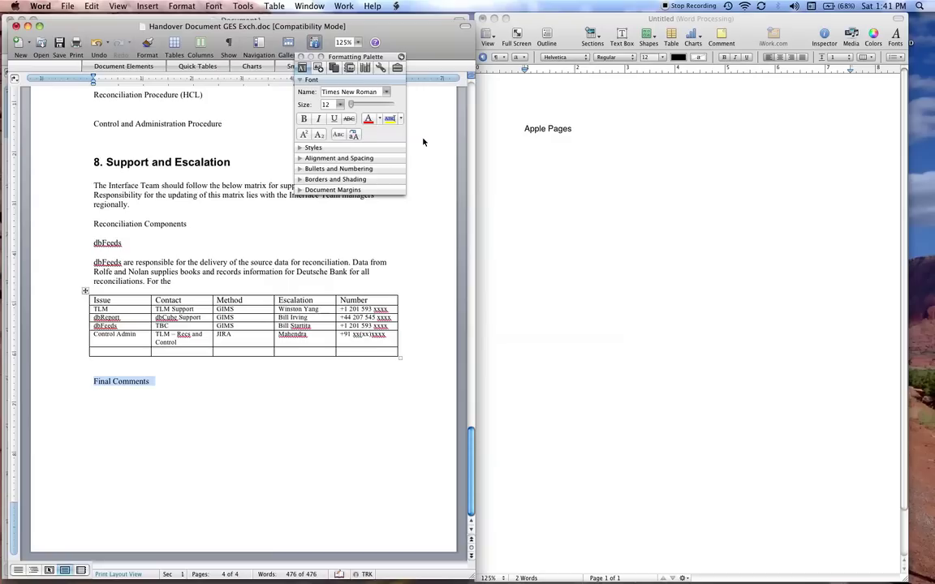
pyautogui.click(299, 170)
pyautogui.click(298, 170)
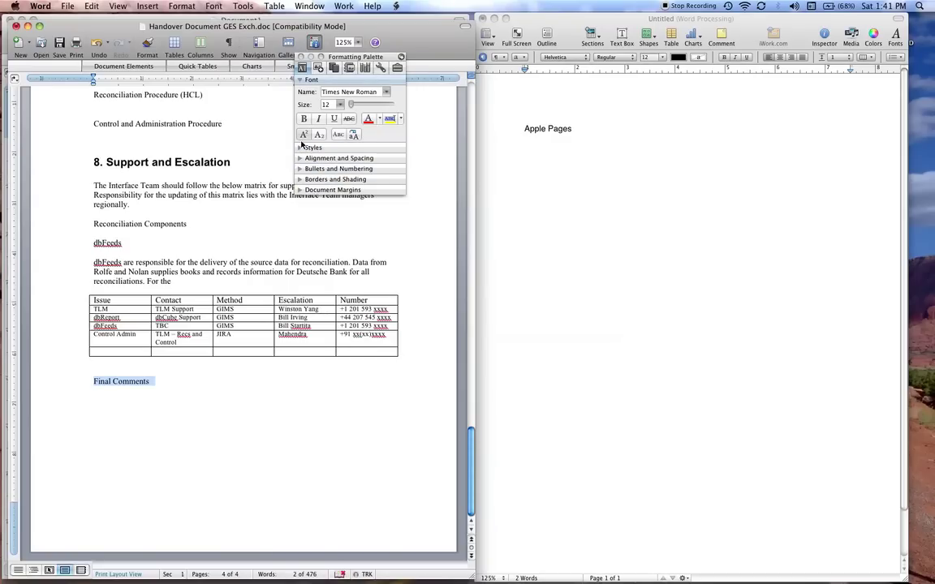
pyautogui.click(300, 147)
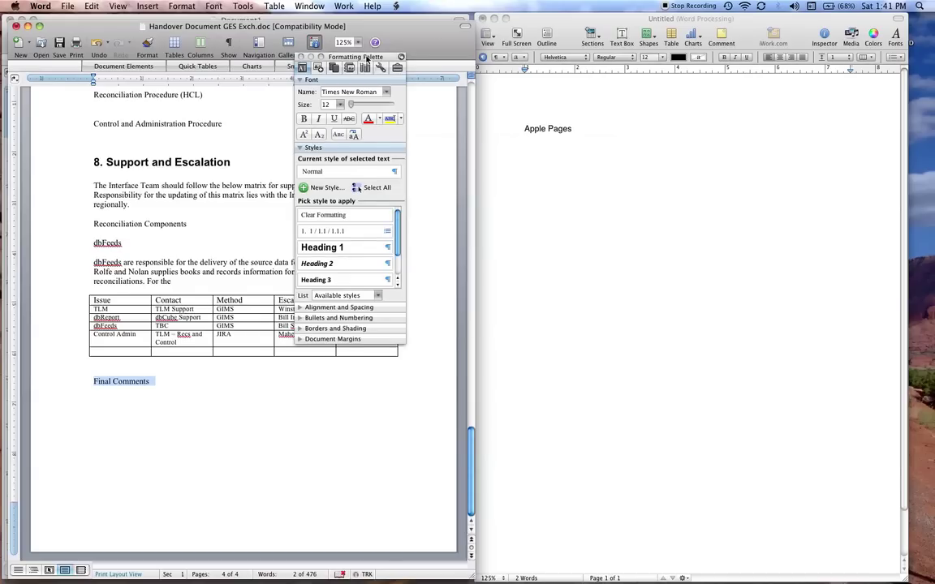
pyautogui.moveTo(365, 58); pyautogui.dragTo(419, 35)
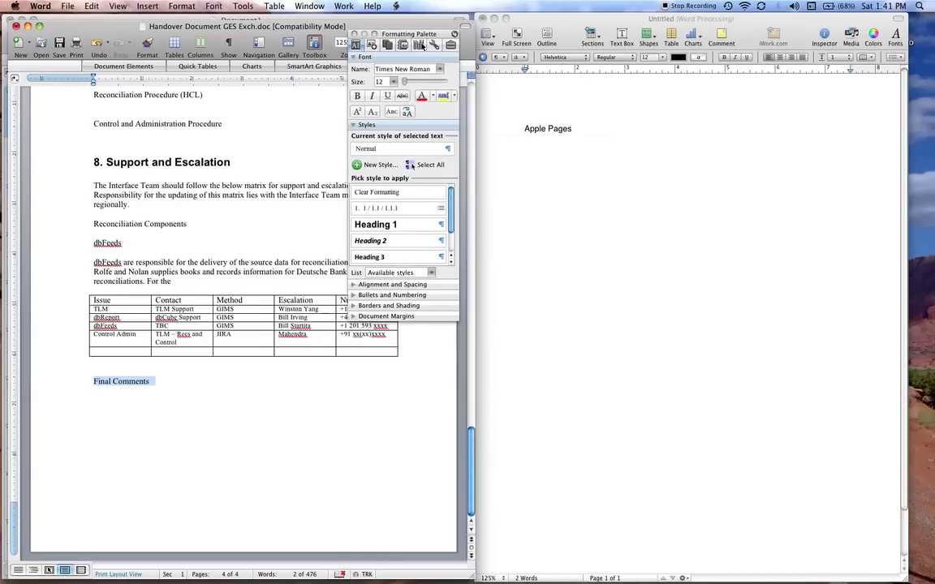
pyautogui.click(398, 225)
pyautogui.click(401, 210)
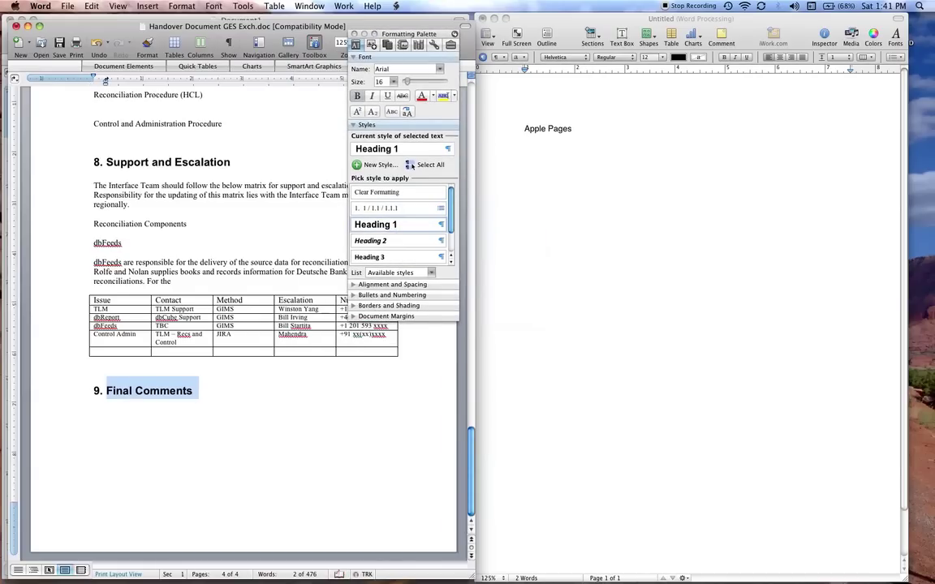
# Step: Add the body text "Here are my final comments" below the Final Comments heading and close the formatting palette
pyautogui.click(169, 411)
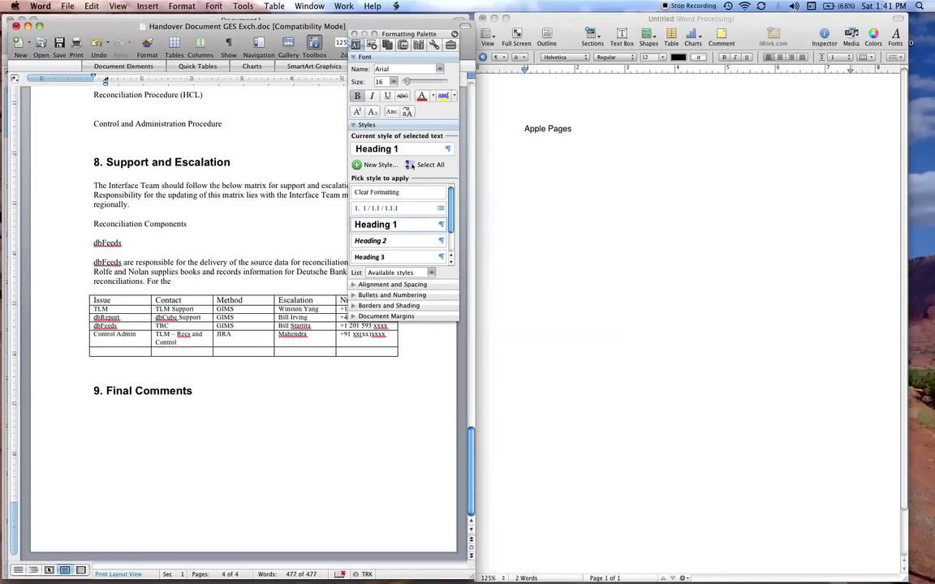
pyautogui.press('Return')
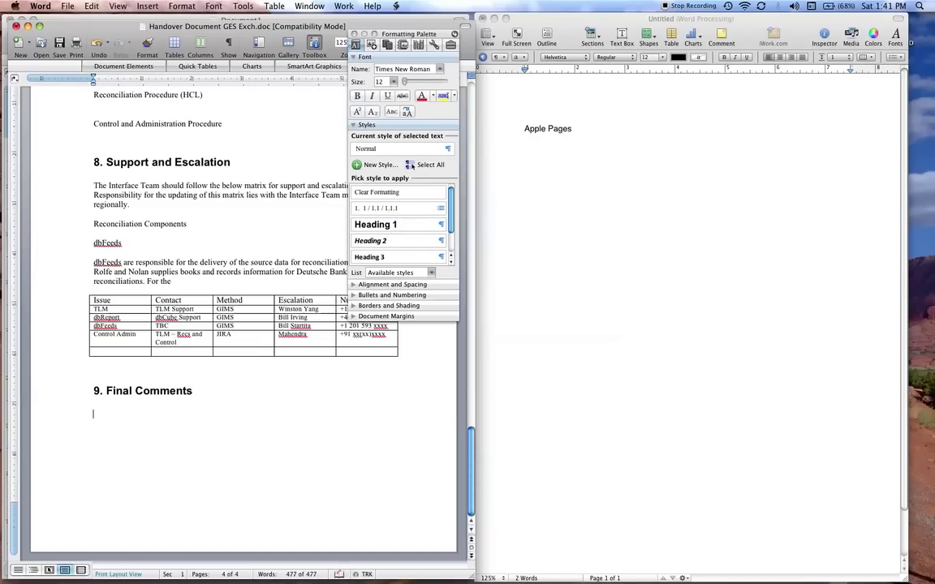
pyautogui.write('Here are my c')
pyautogui.write('inal comments')
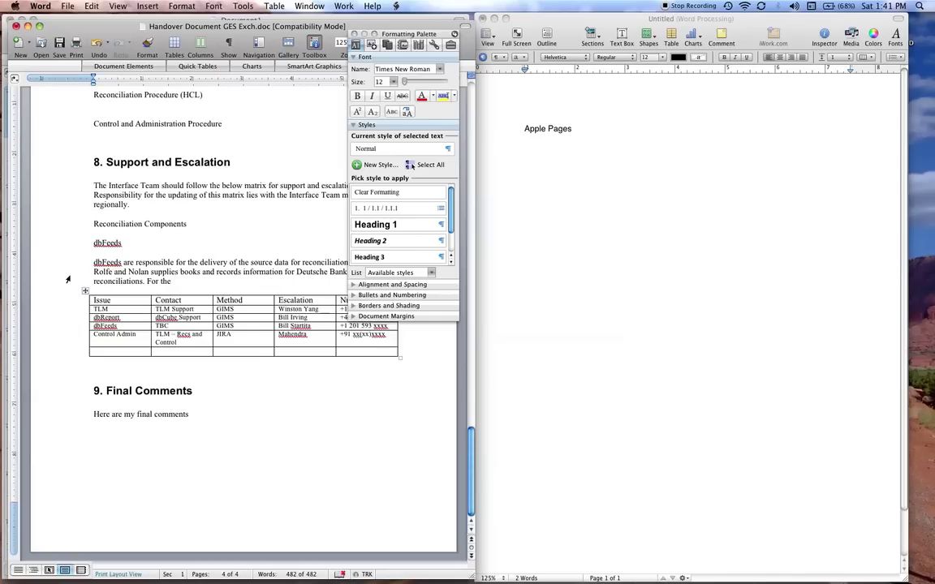
pyautogui.click(354, 34)
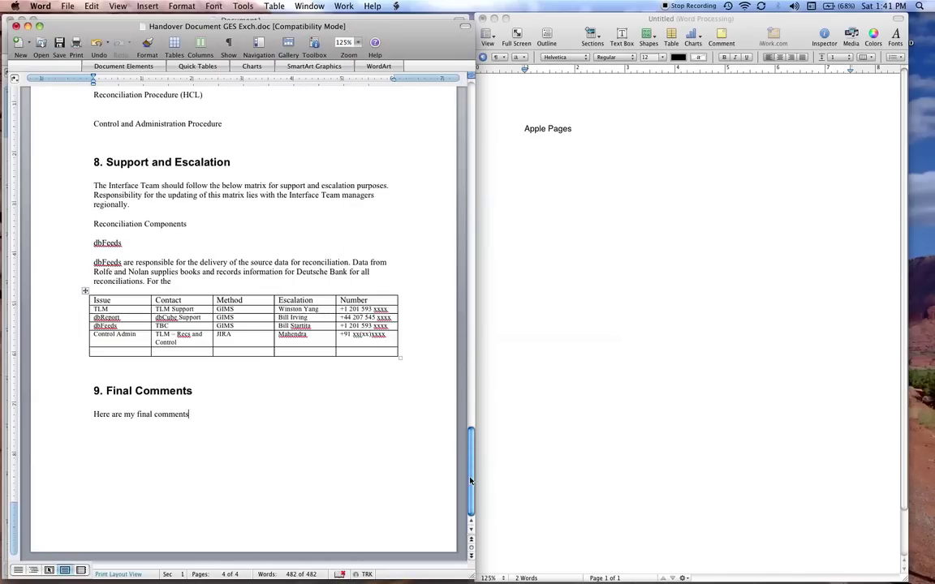
# Step: Insert a page break before the line "PARR Team Interface Handover Document" that follows the cover page
pyautogui.moveTo(470, 481); pyautogui.dragTo(470, 197)
pyautogui.click(93, 409)
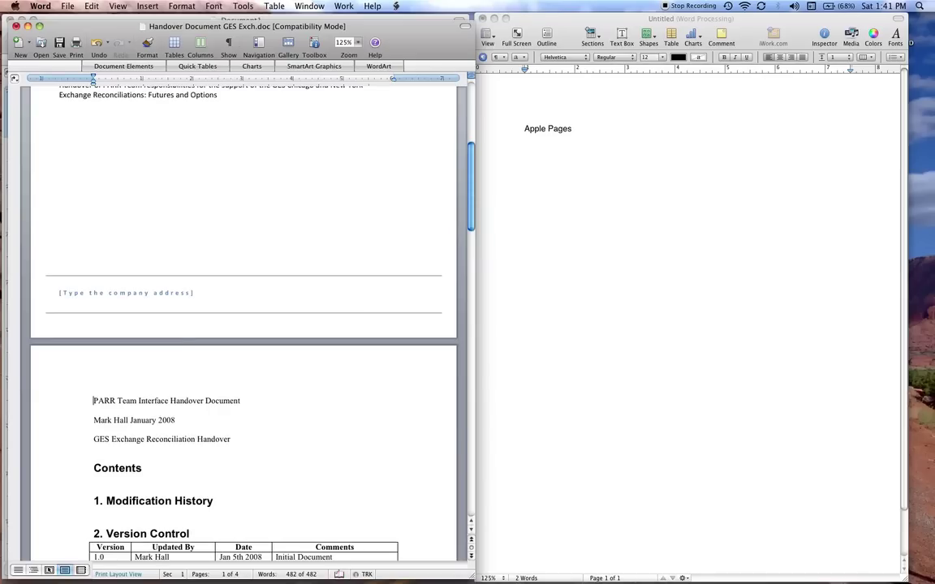
pyautogui.click(146, 7)
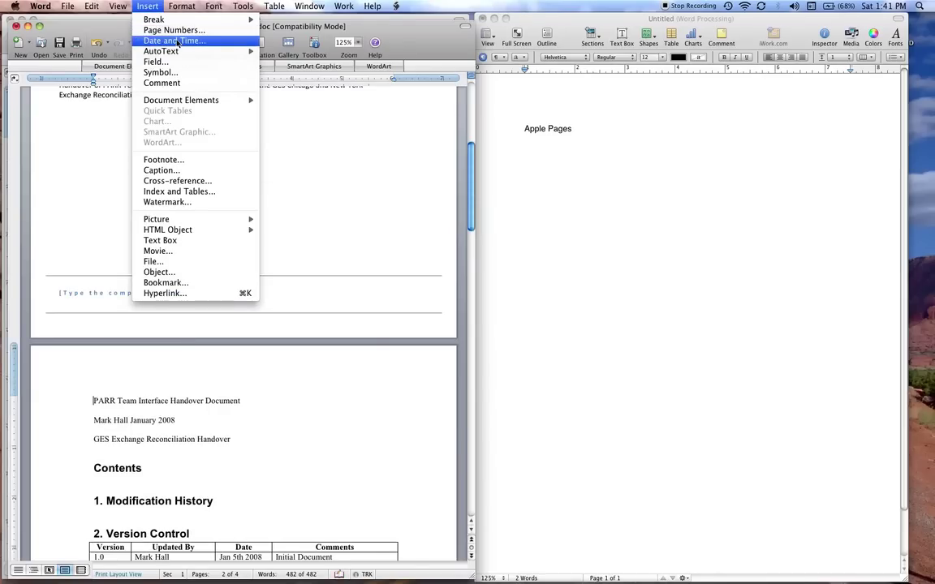
pyautogui.moveTo(187, 19)
pyautogui.click(263, 20)
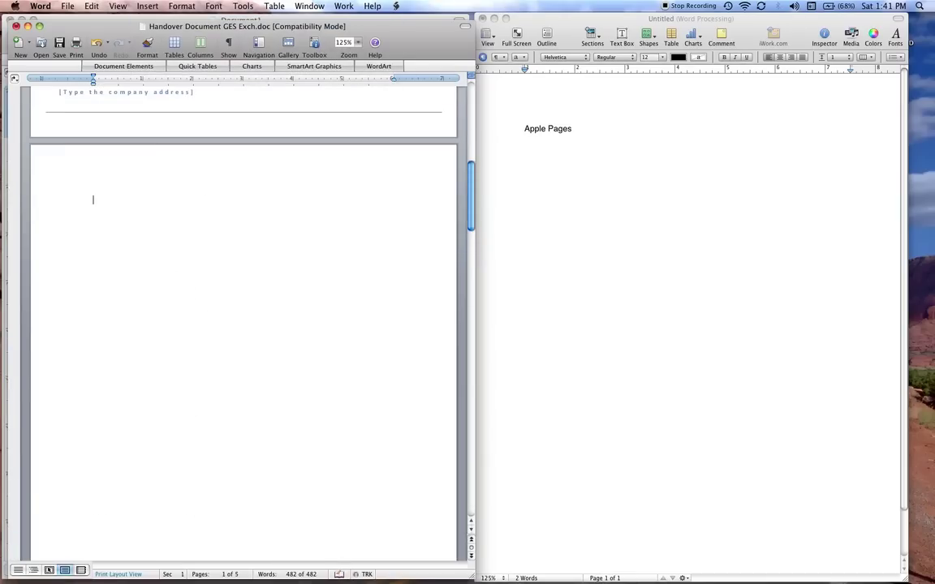
# Step: Insert a table of contents in the Classic format with three levels on the blank page after the cover
pyautogui.click(147, 7)
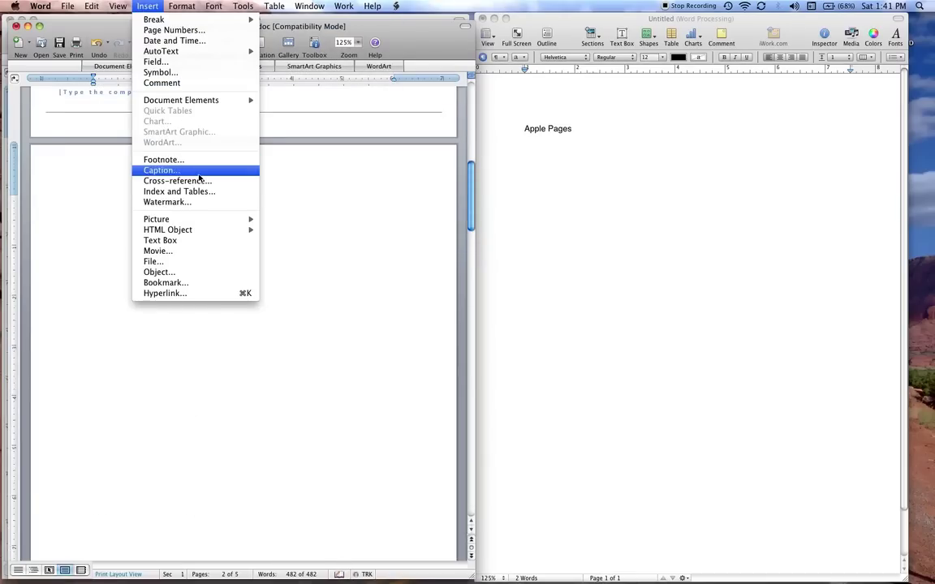
pyautogui.click(214, 195)
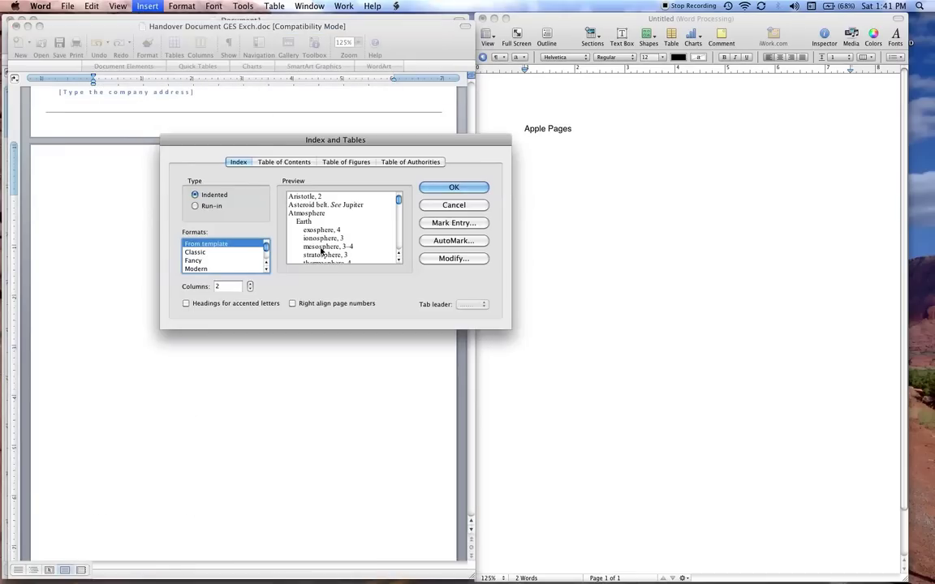
pyautogui.click(284, 162)
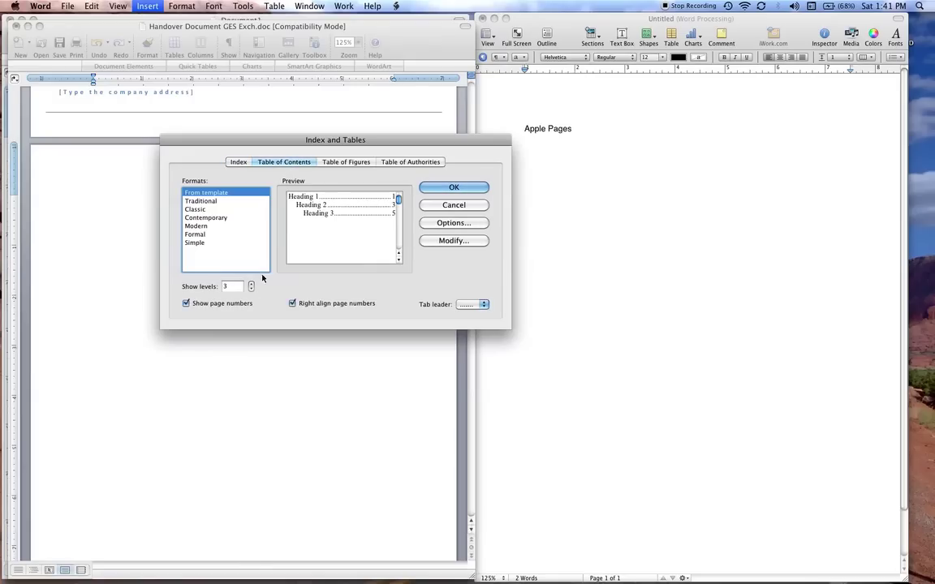
pyautogui.click(203, 211)
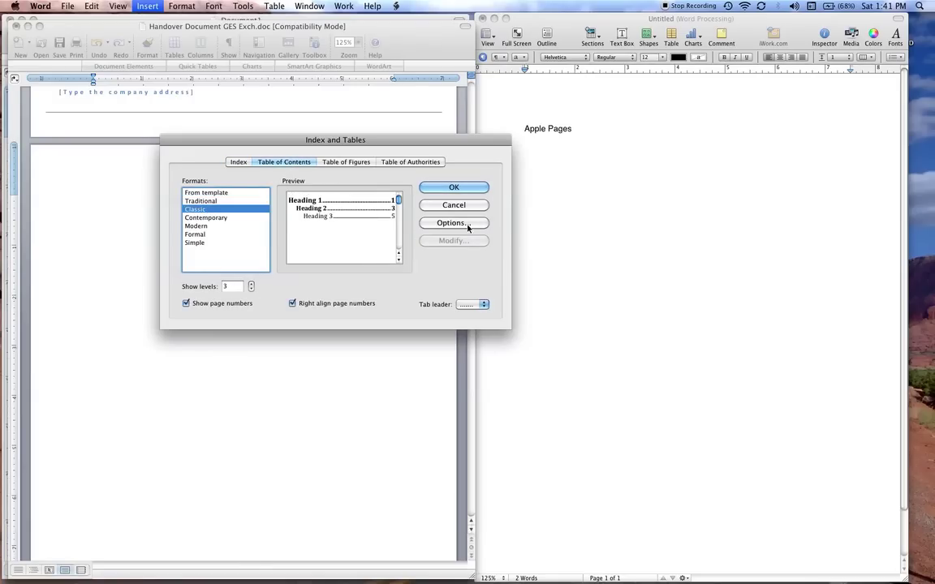
pyautogui.click(479, 305)
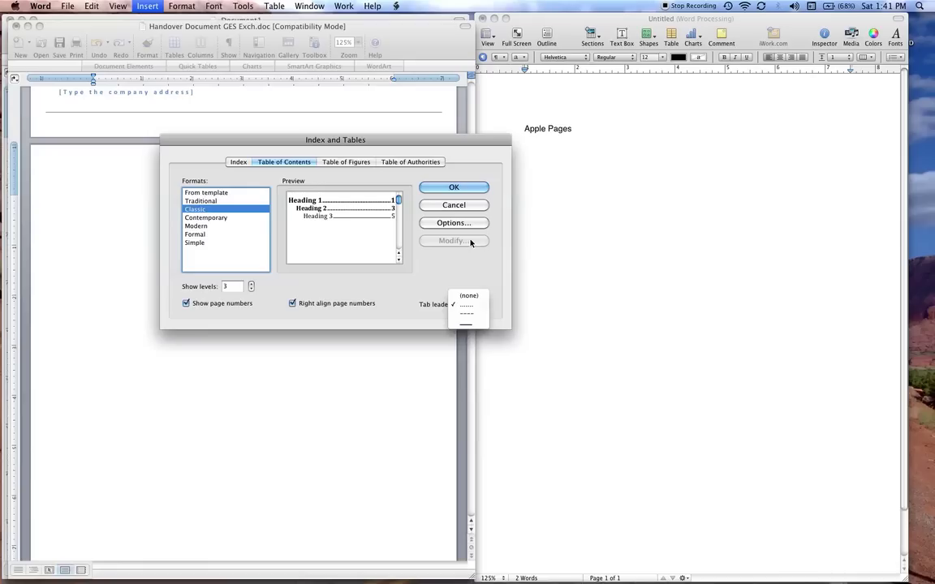
pyautogui.click(475, 316)
pyautogui.click(454, 188)
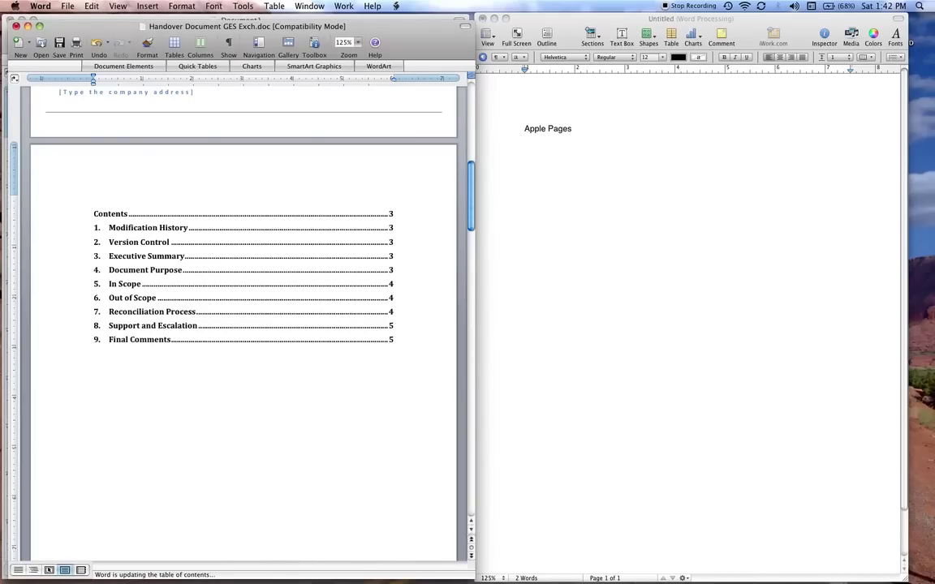
# Step: Add "One More Thing…" as a separate paragraph below "Here are my final comments" at the end of the document
pyautogui.scroll(-20, 243, 325)
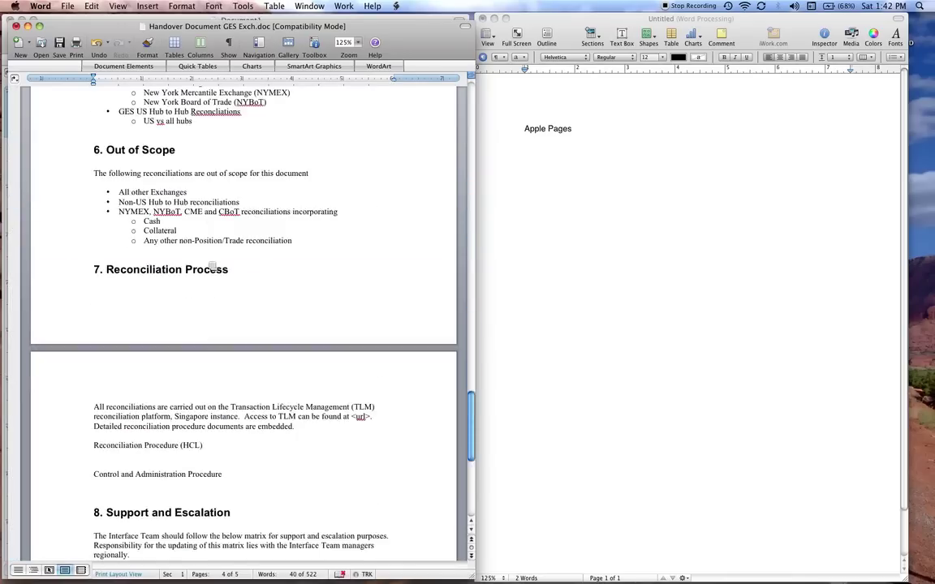
pyautogui.press('super+End')
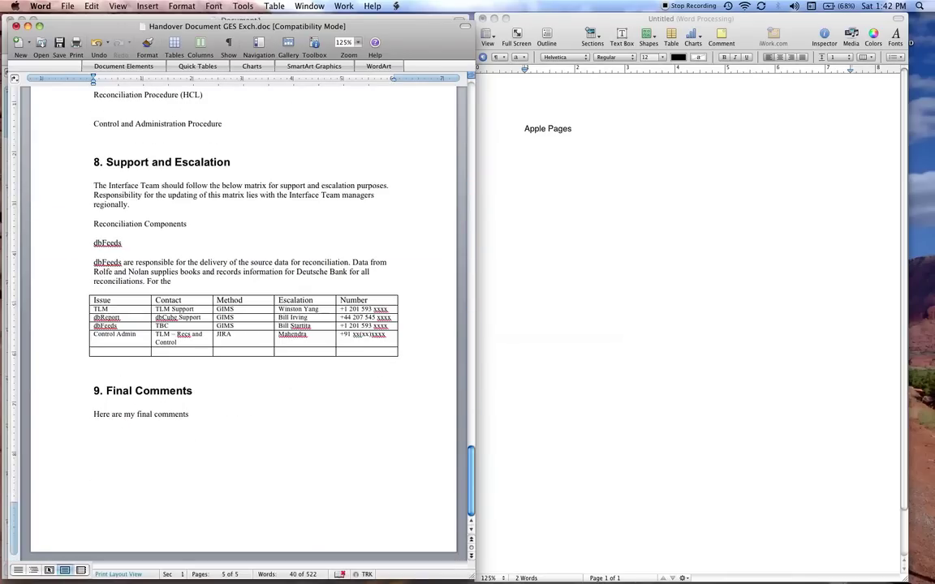
pyautogui.press('Return')
pyautogui.write('One More tyh')
pyautogui.press('BackSpace')
pyautogui.write('z')
pyautogui.write('Thj')
pyautogui.write('ing…')
pyautogui.hotkey('shift', 'Home')
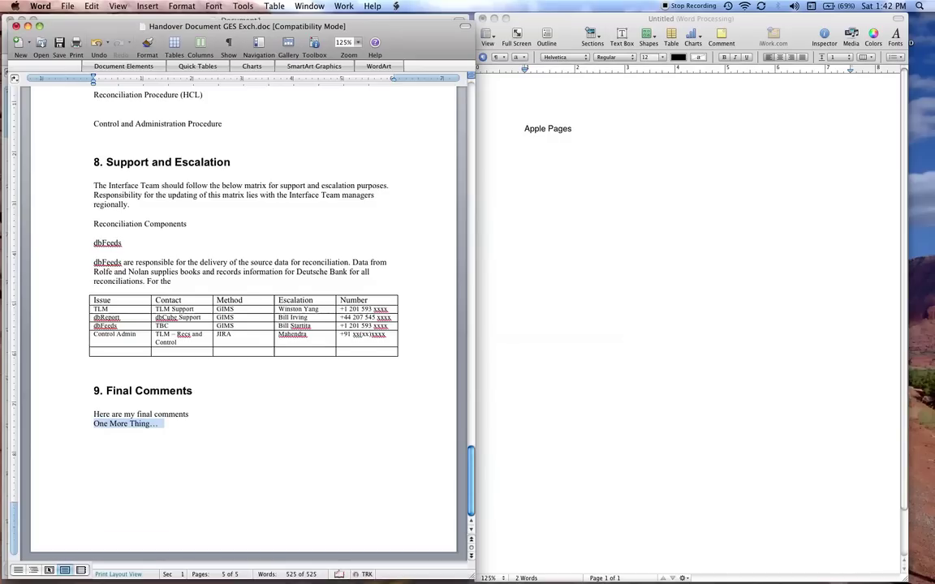
pyautogui.press('super+z')
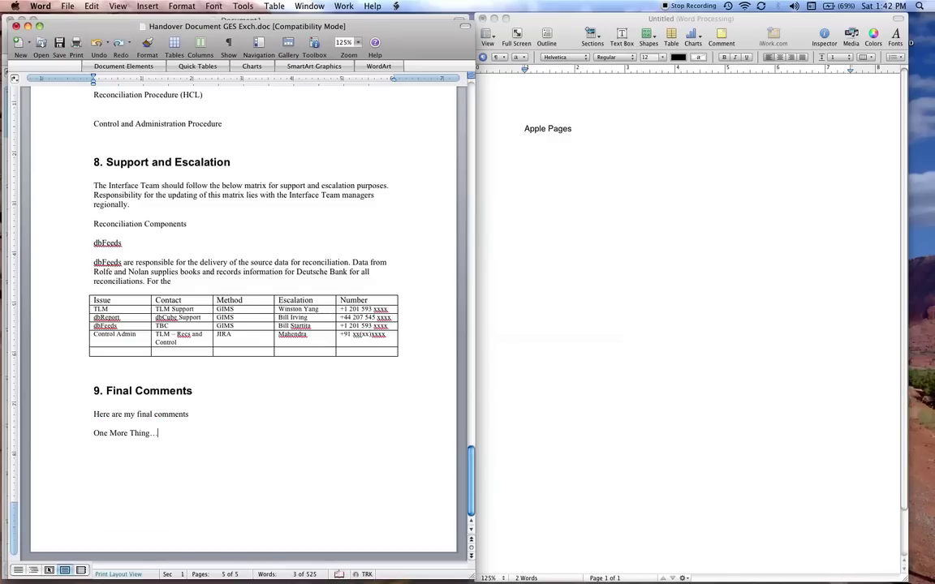
# Step: Format "One More Thing…" at the end of the document as Heading 1 with the 1 / 1.1 / 1.1.1 numbering
pyautogui.hotkey('shift', 'Home')
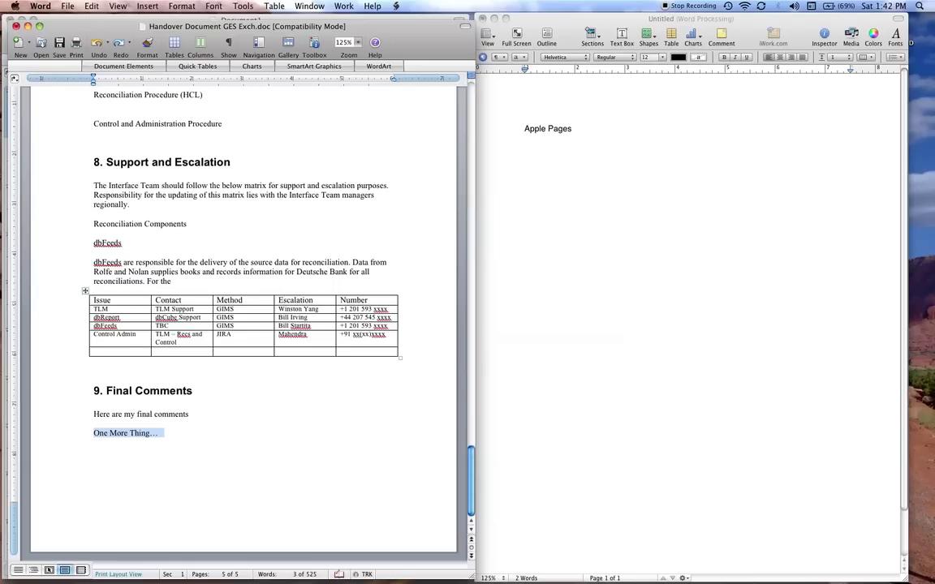
pyautogui.click(314, 45)
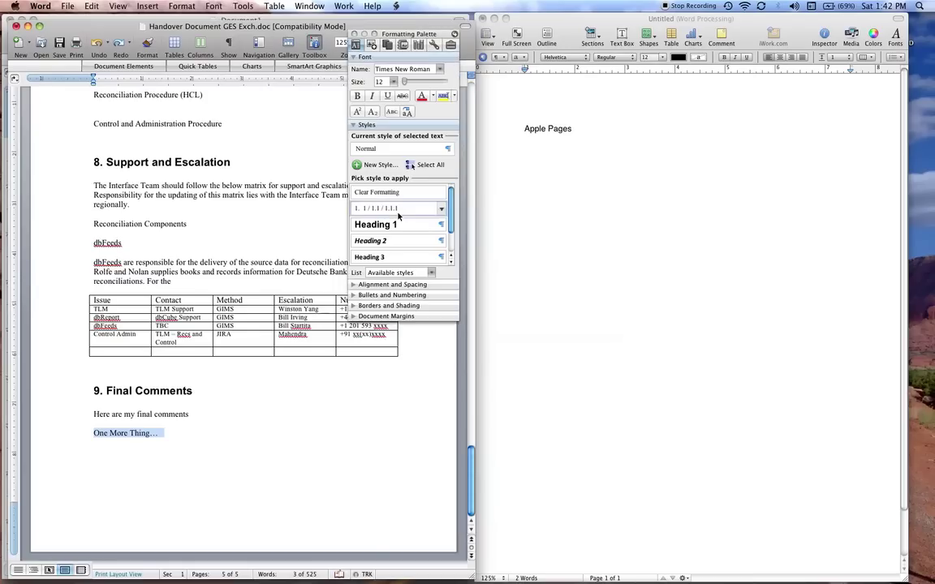
pyautogui.click(378, 225)
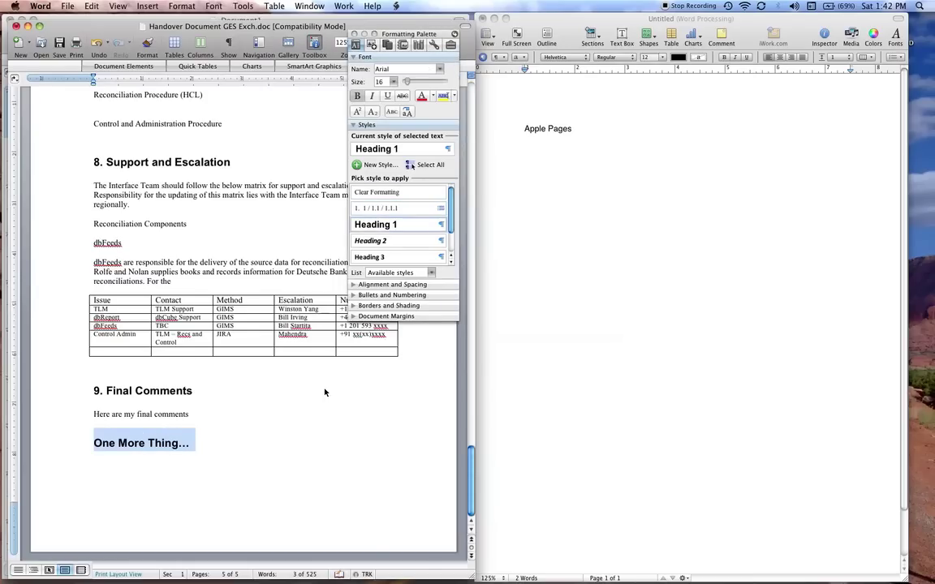
pyautogui.click(375, 208)
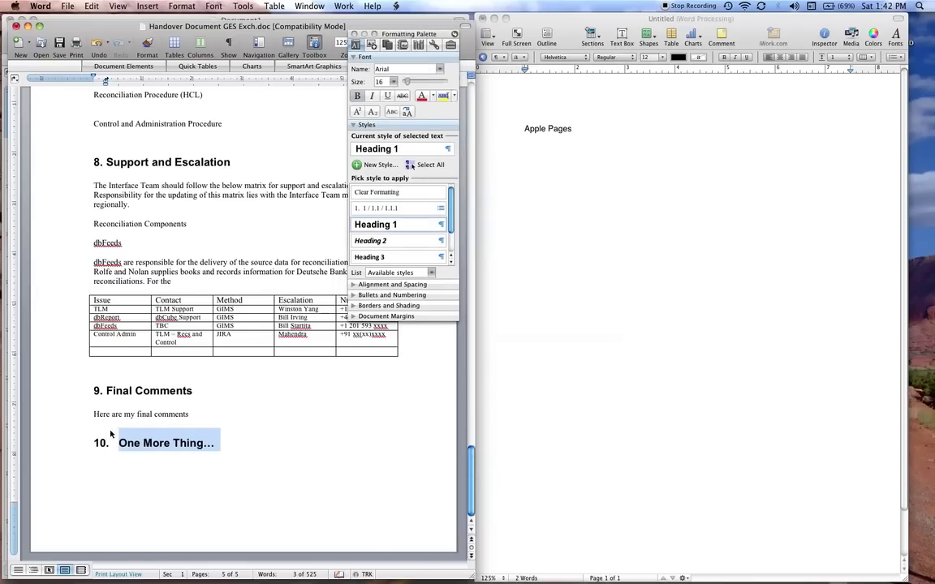
pyautogui.click(248, 443)
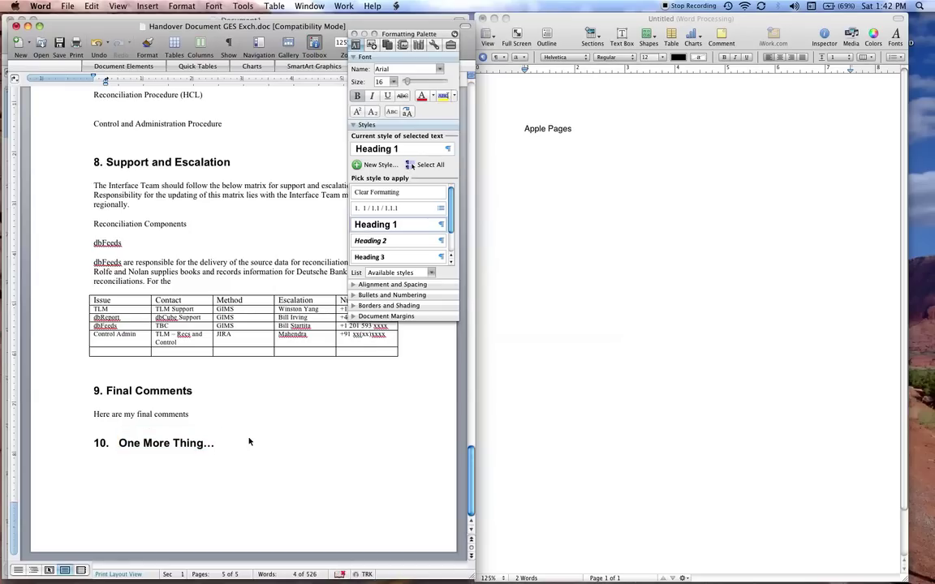
# Step: Update the entire table of contents on the page after the cover, and close the formatting palette
pyautogui.scroll(10, 473, 108)
pyautogui.scroll(5, 473, 108)
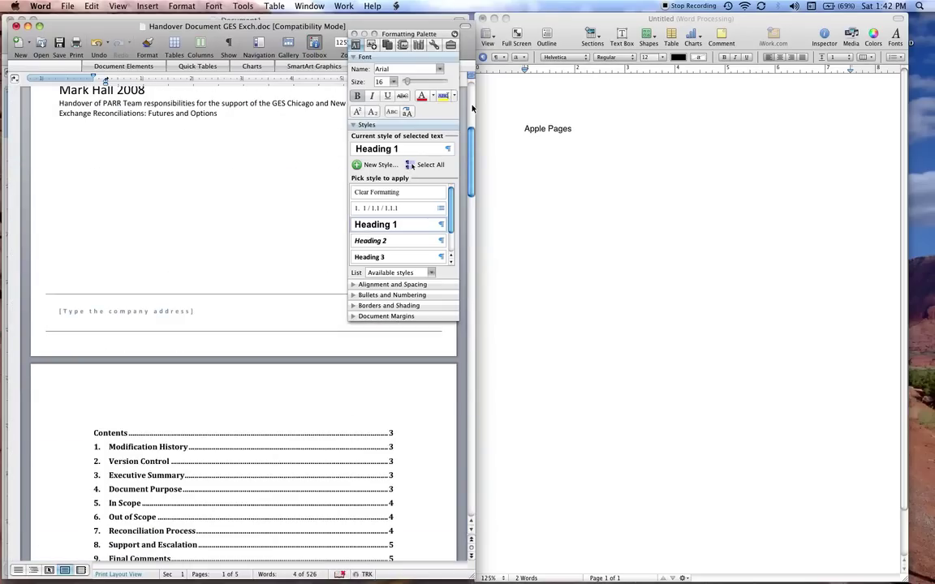
pyautogui.moveTo(472, 165); pyautogui.dragTo(473, 169)
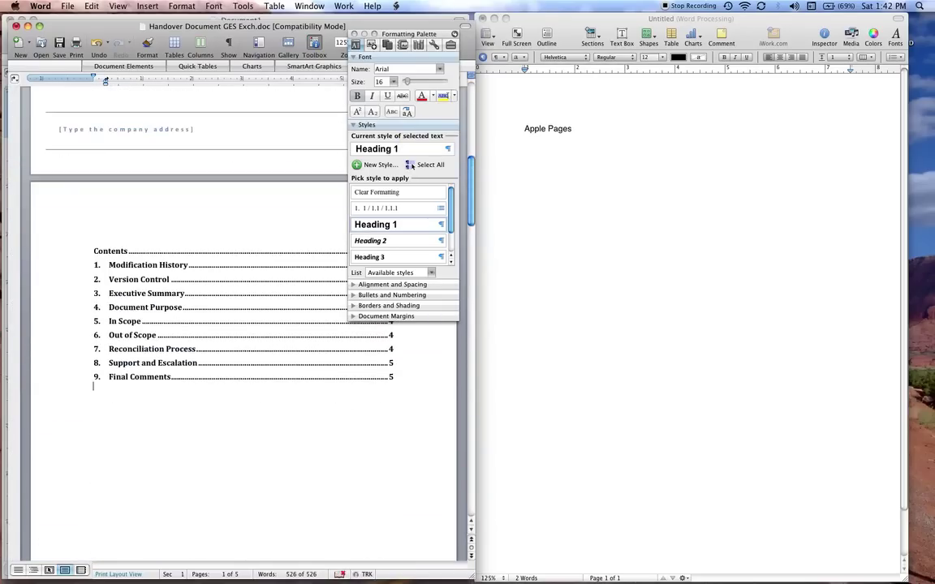
pyautogui.moveTo(95, 386); pyautogui.dragTo(98, 249)
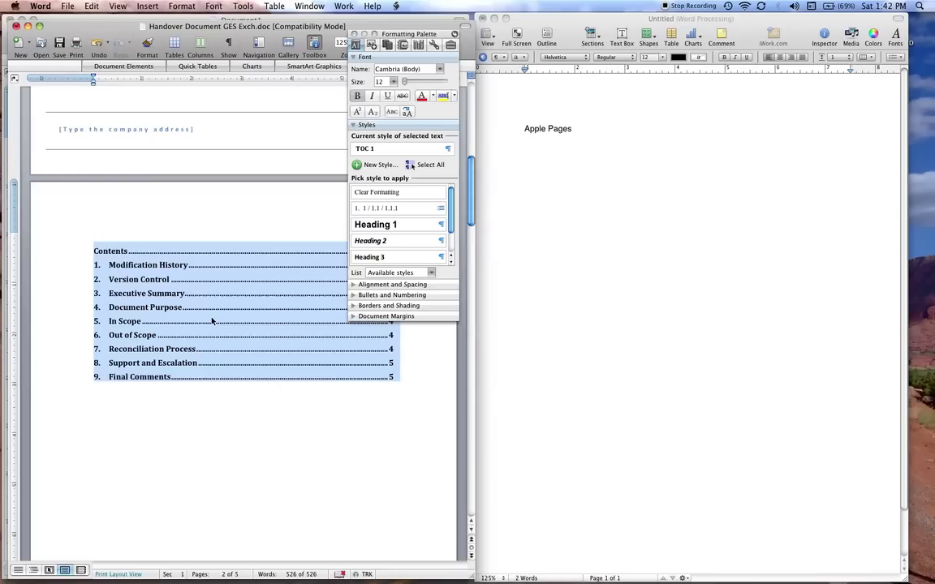
pyautogui.rightClick(211, 321)
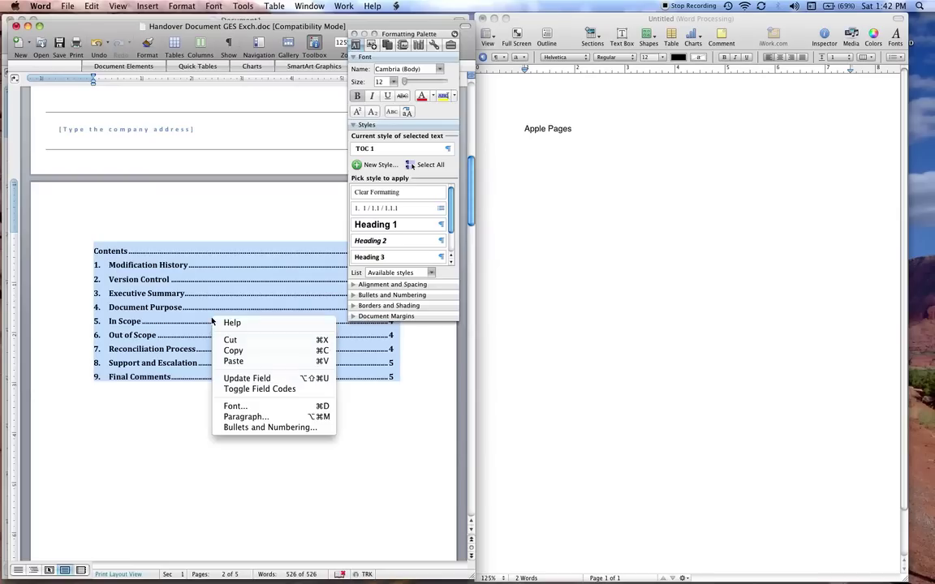
pyautogui.click(268, 379)
pyautogui.click(372, 307)
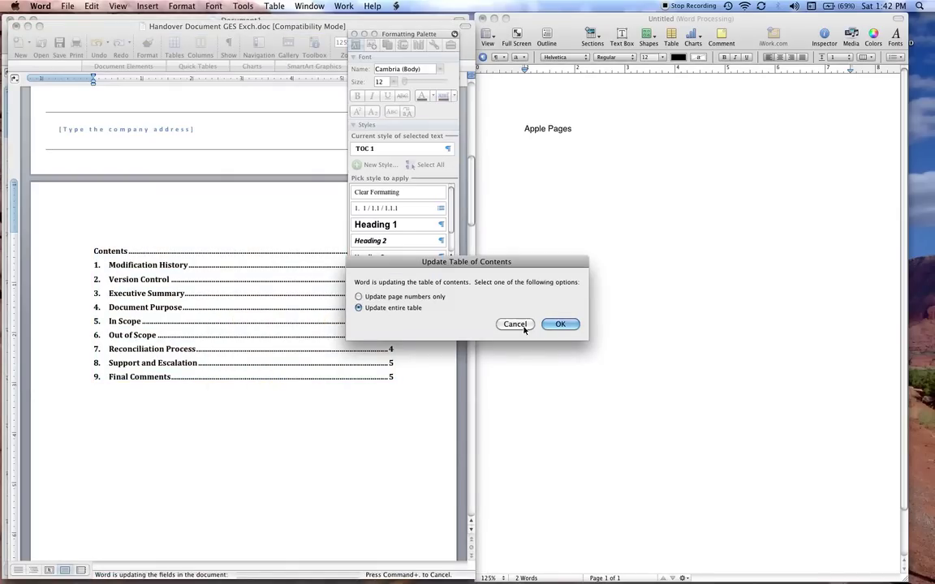
pyautogui.click(556, 325)
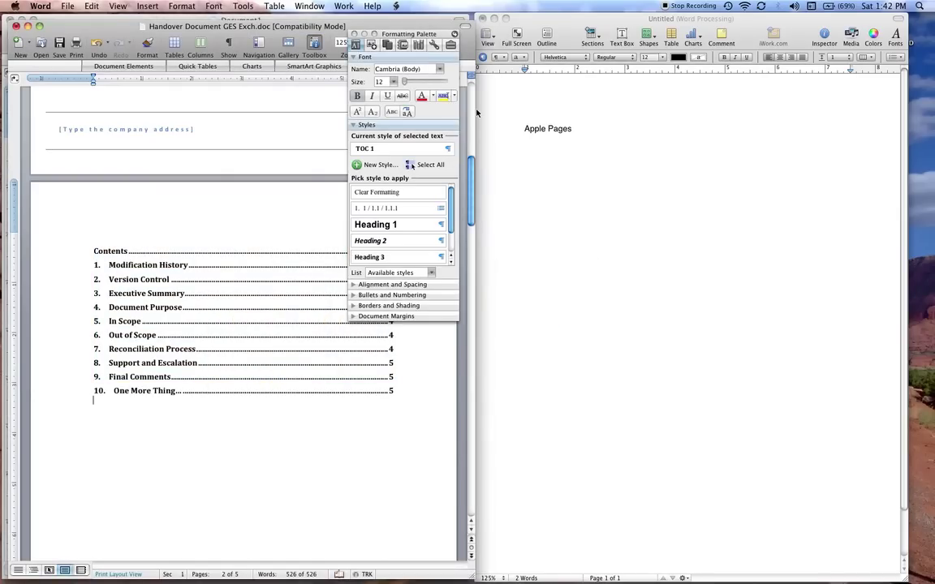
pyautogui.click(354, 34)
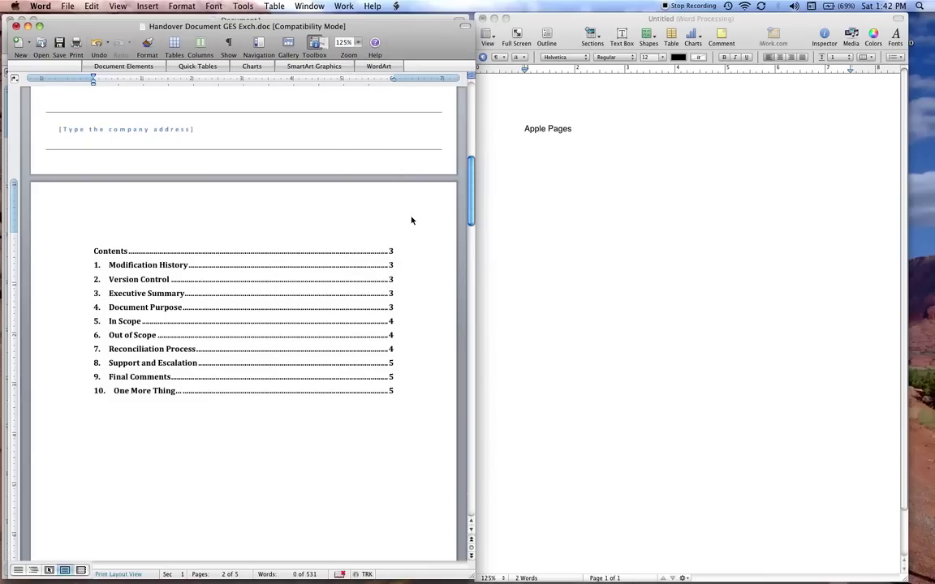
# Step: Switch to Pages, open "Handover Document GES Exch.doc" from the Work folder, dismiss the import warnings and place its window beside Word
pyautogui.click(575, 281)
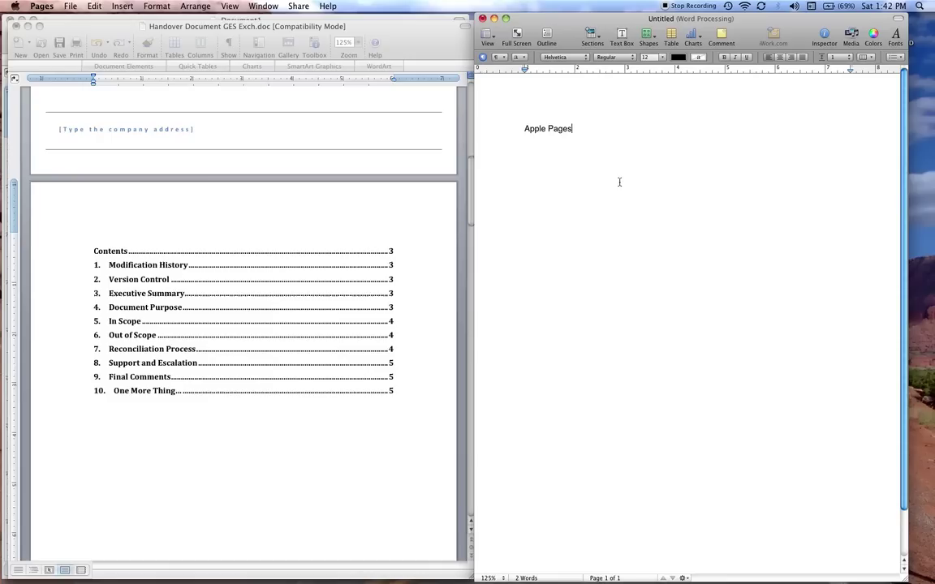
pyautogui.click(65, 6)
pyautogui.click(81, 47)
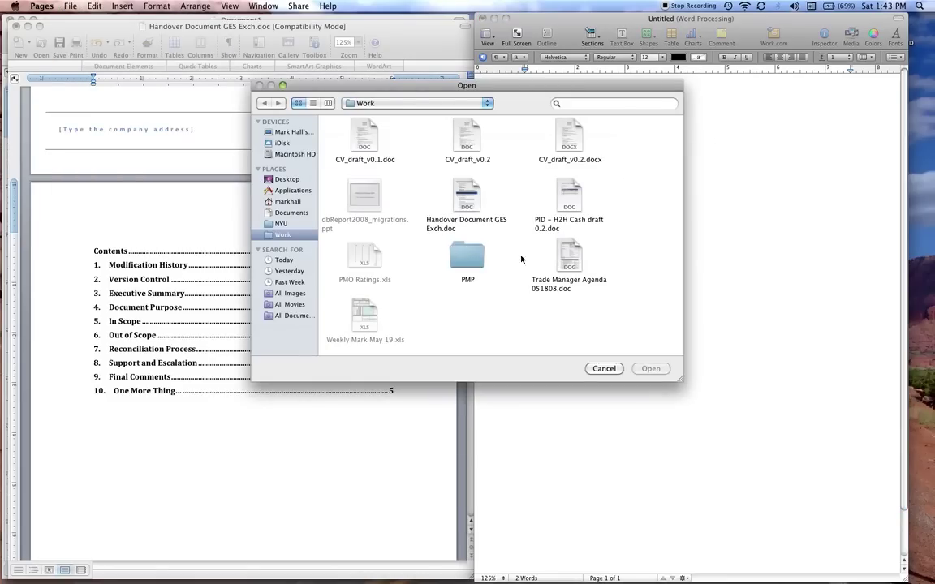
pyautogui.click(467, 196)
pyautogui.click(640, 369)
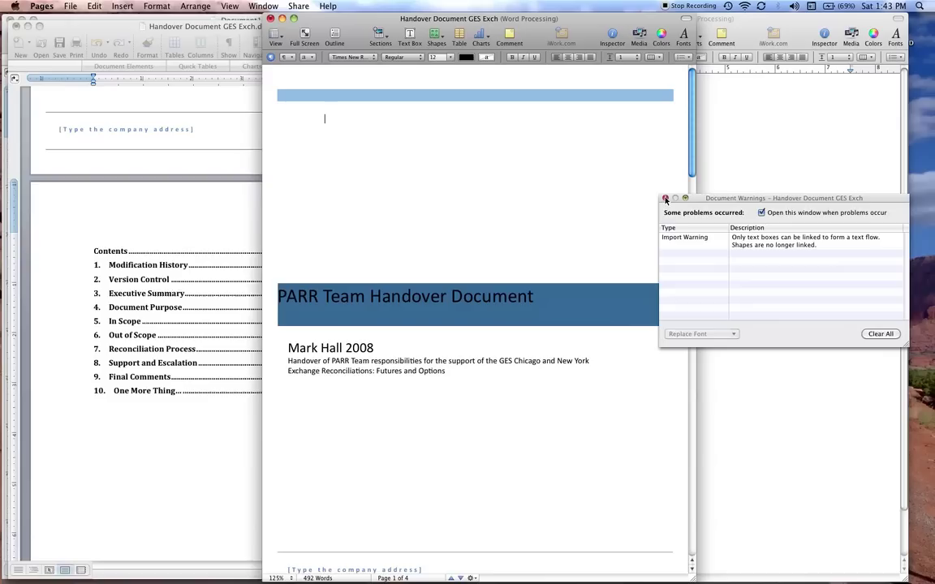
pyautogui.click(665, 199)
pyautogui.moveTo(582, 15); pyautogui.dragTo(796, 15)
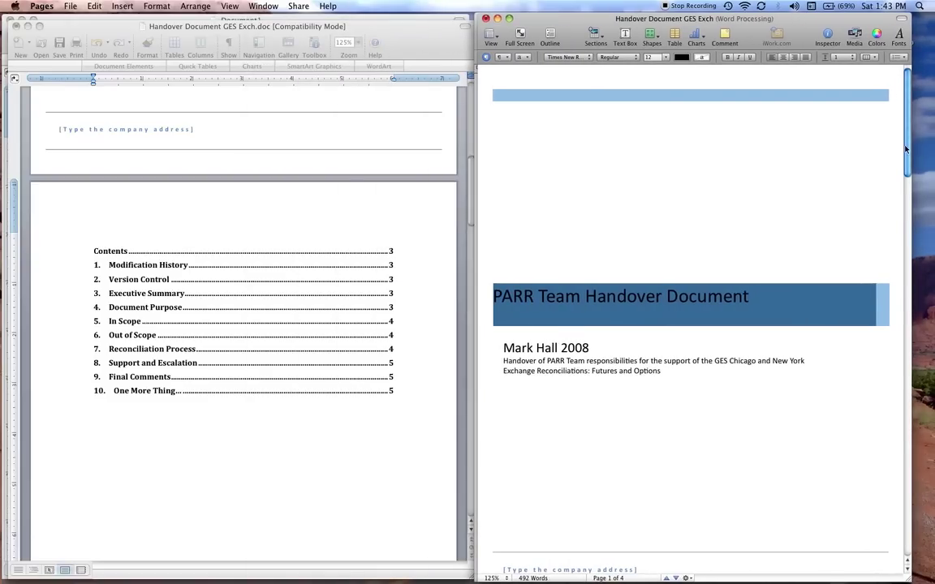
# Step: Add the line "Final Comments" below the support contacts table at the end of the Pages document
pyautogui.moveTo(906, 149); pyautogui.dragTo(906, 499)
pyautogui.scroll(-2, 891, 513)
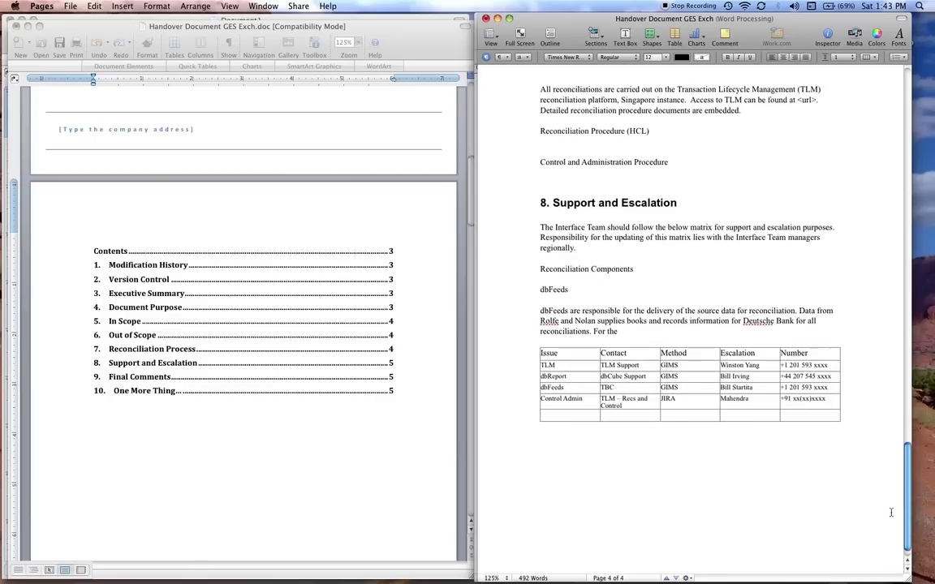
pyautogui.scroll(-2, 891, 513)
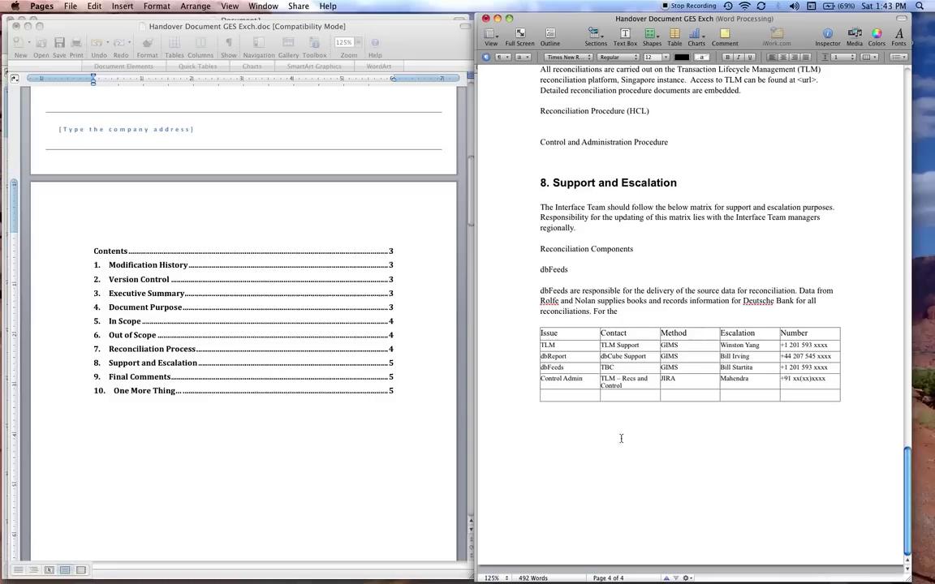
pyautogui.write('Comments')
# Step: Show the styles drawer and apply the Heading 1 paragraph style to "Final Comments"
pyautogui.click(487, 57)
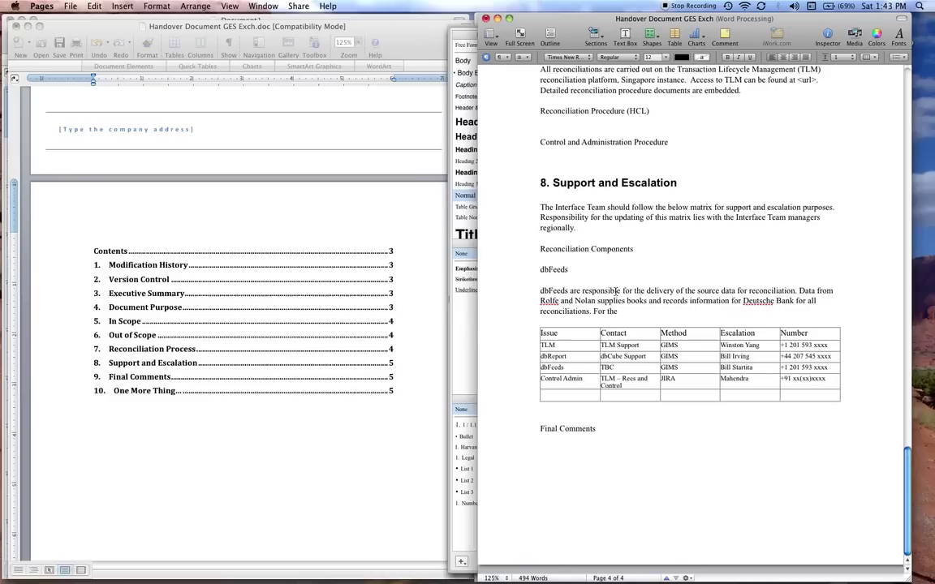
pyautogui.tripleClick(614, 428)
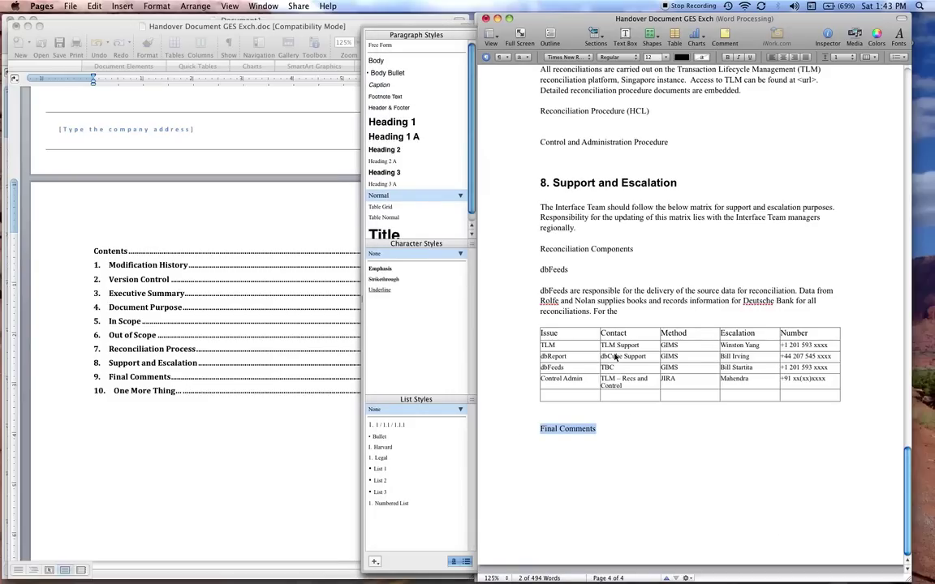
pyautogui.click(393, 123)
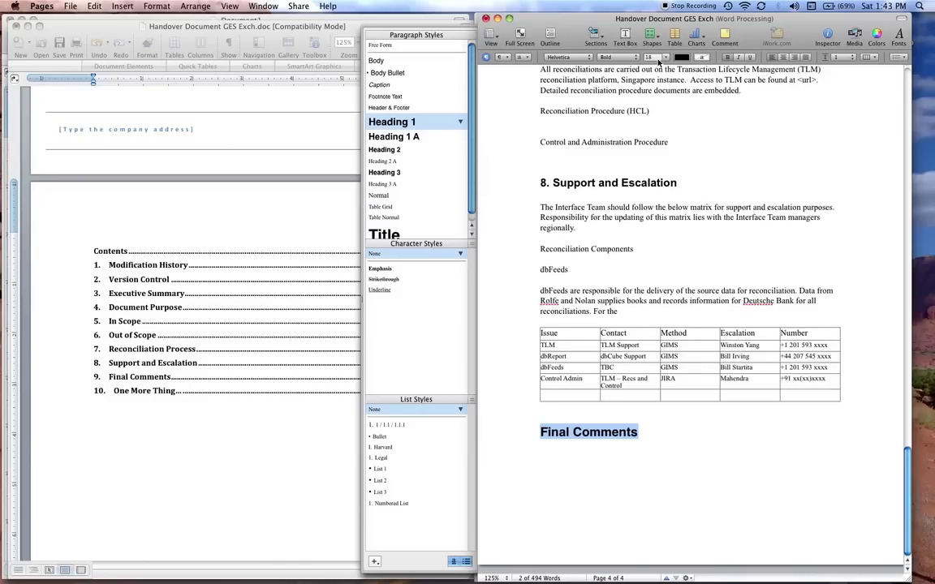
# Step: Change the paragraph style of "Final Comments" to Heading 1 A
pyautogui.click(680, 184)
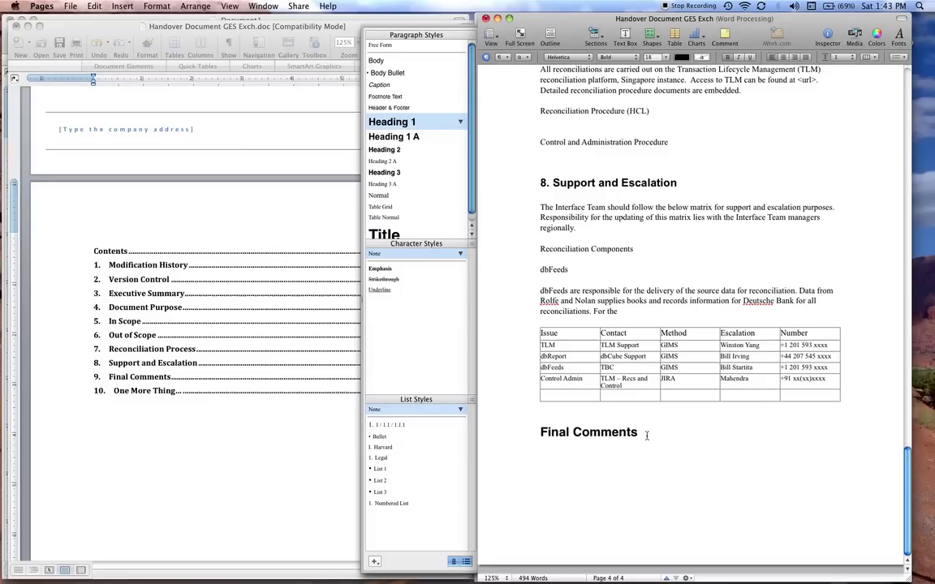
pyautogui.moveTo(641, 434); pyautogui.dragTo(503, 432)
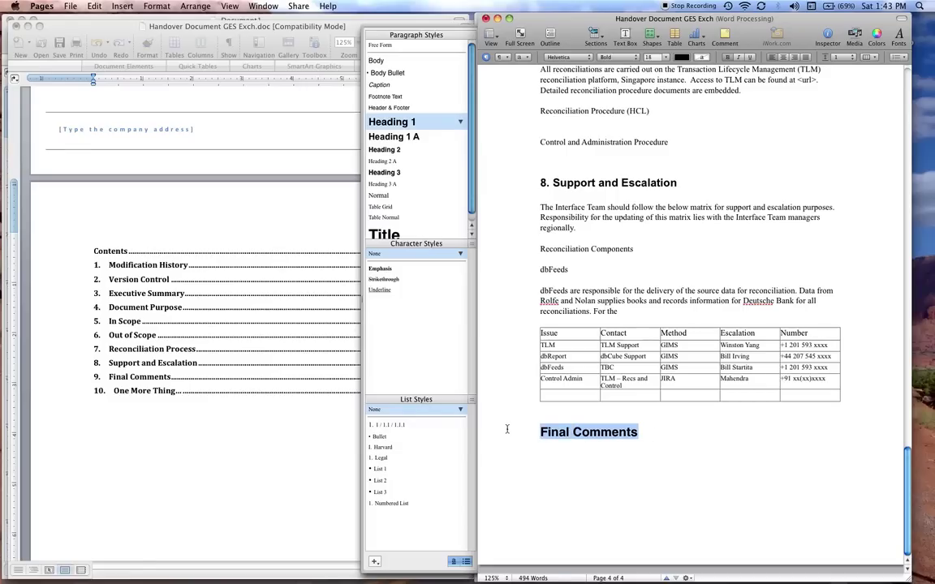
pyautogui.click(415, 137)
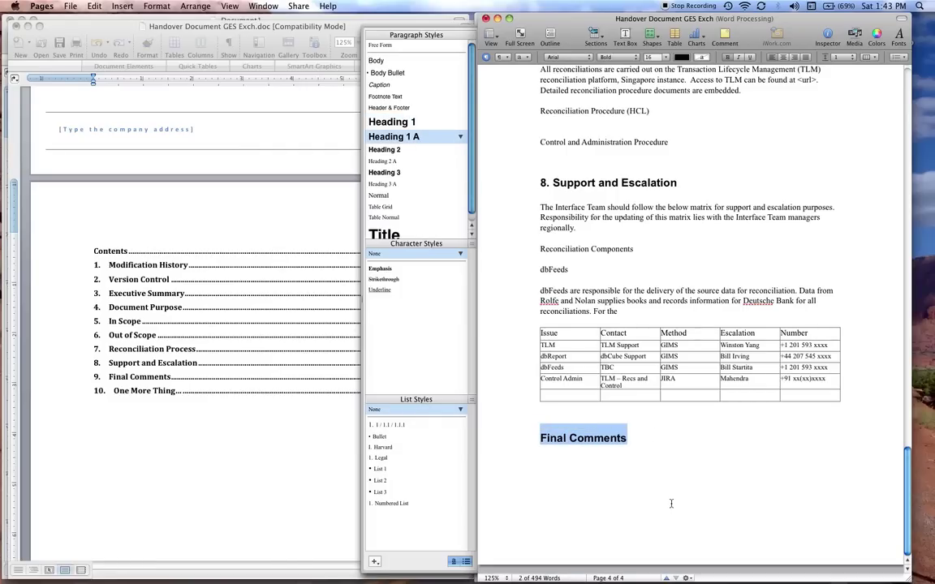
# Step: Number "Final Comments" with the 1 / 1.1 / 1.1.1 list style, and reapply that list style to every heading that uses it
pyautogui.click(398, 427)
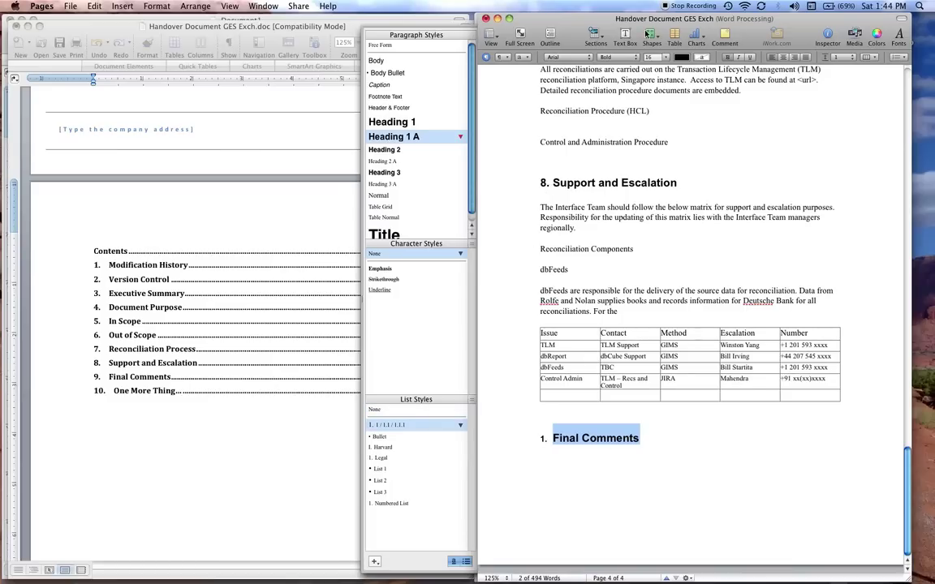
pyautogui.click(457, 424)
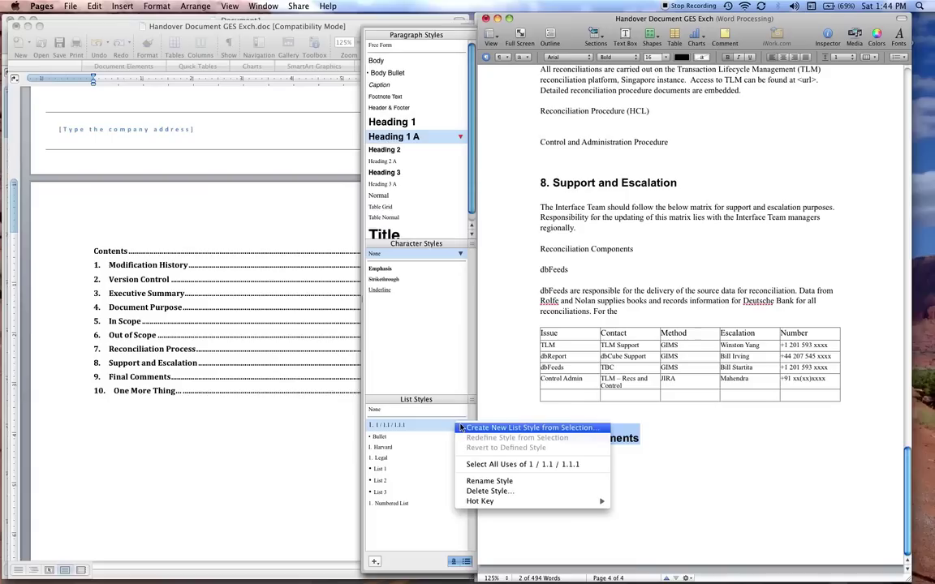
pyautogui.click(552, 465)
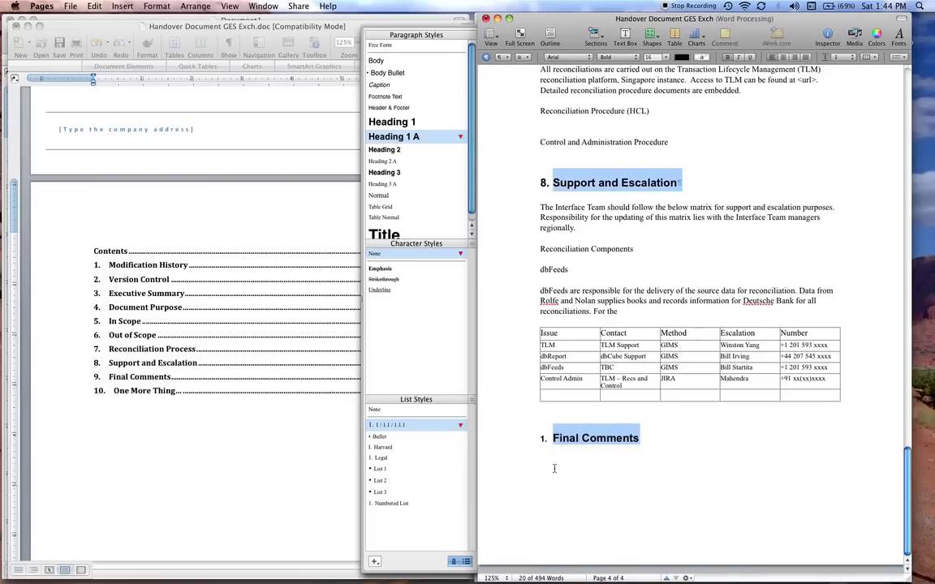
pyautogui.click(401, 435)
pyautogui.click(401, 426)
pyautogui.click(659, 444)
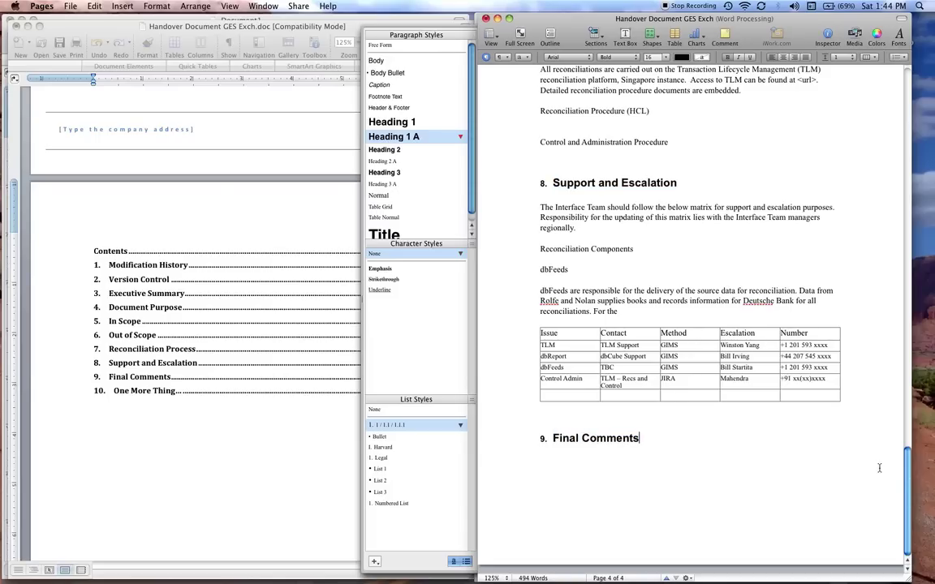
# Step: Insert a page break before the line "PARR Team Interface Handover Document" that follows the cover page in Pages
pyautogui.moveTo(906, 477); pyautogui.dragTo(903, 152)
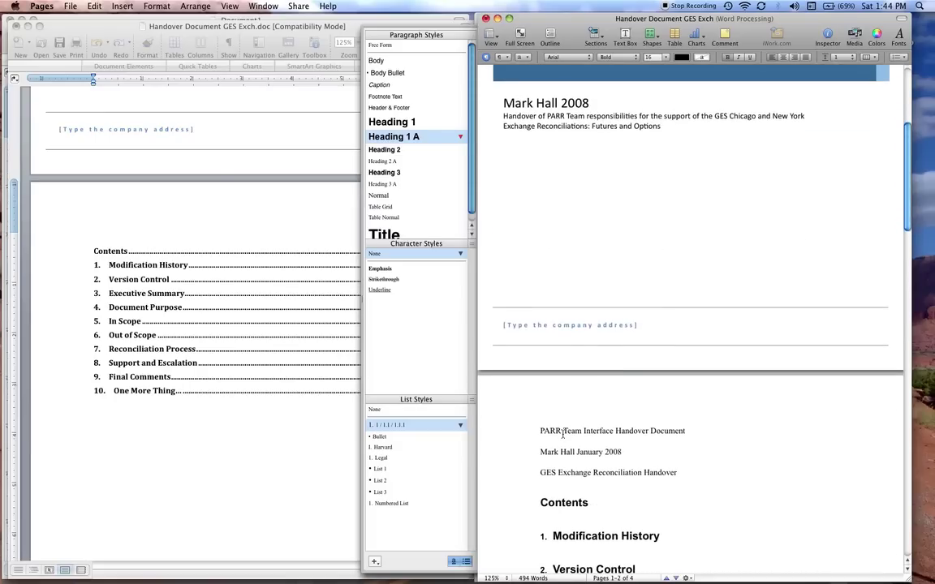
pyautogui.click(536, 434)
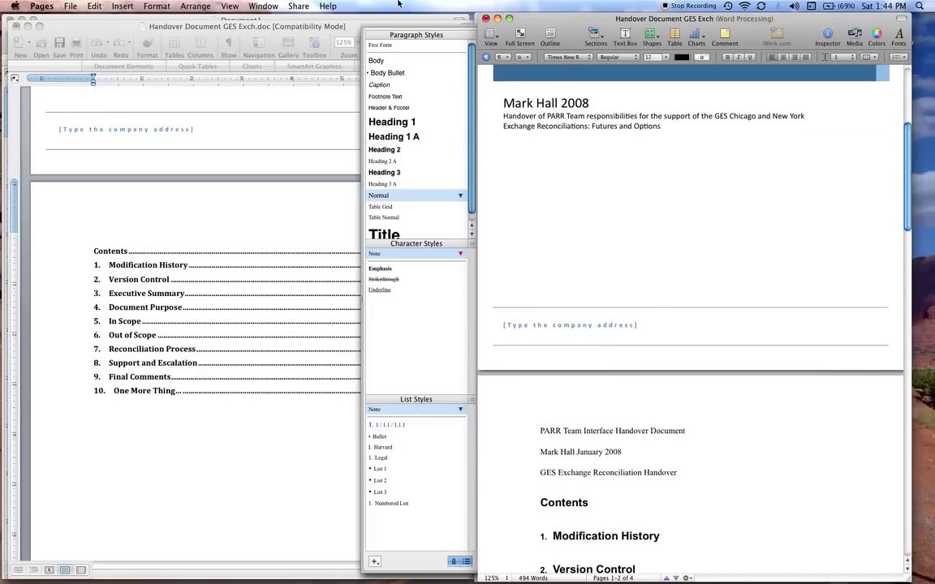
pyautogui.click(122, 7)
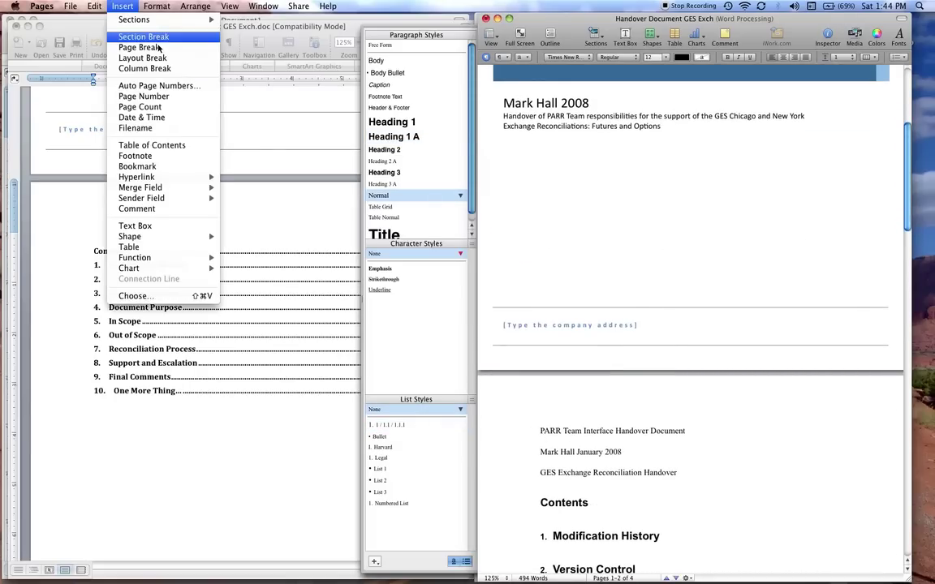
pyautogui.click(142, 47)
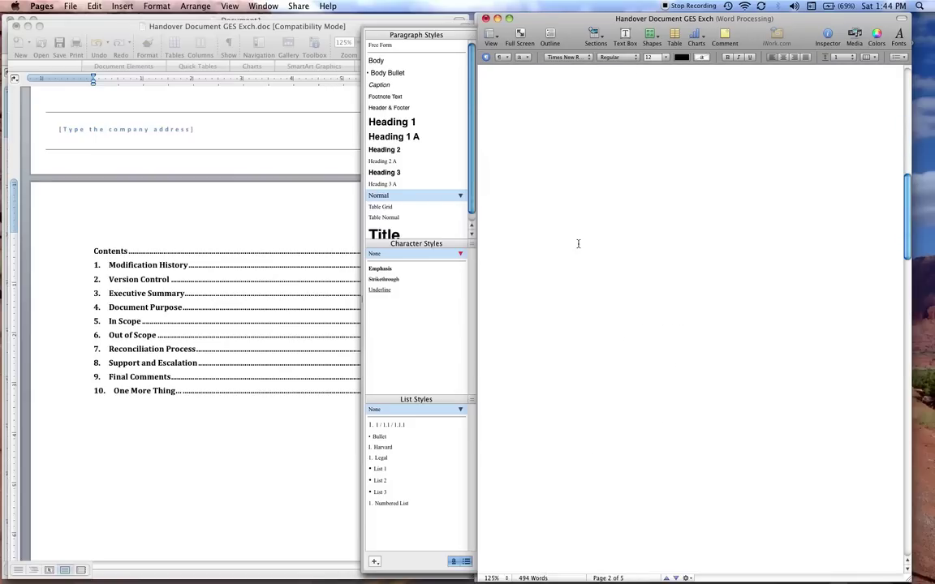
# Step: Insert a table of contents on the blank page after the cover in the Pages document
pyautogui.scroll(2, 578, 243)
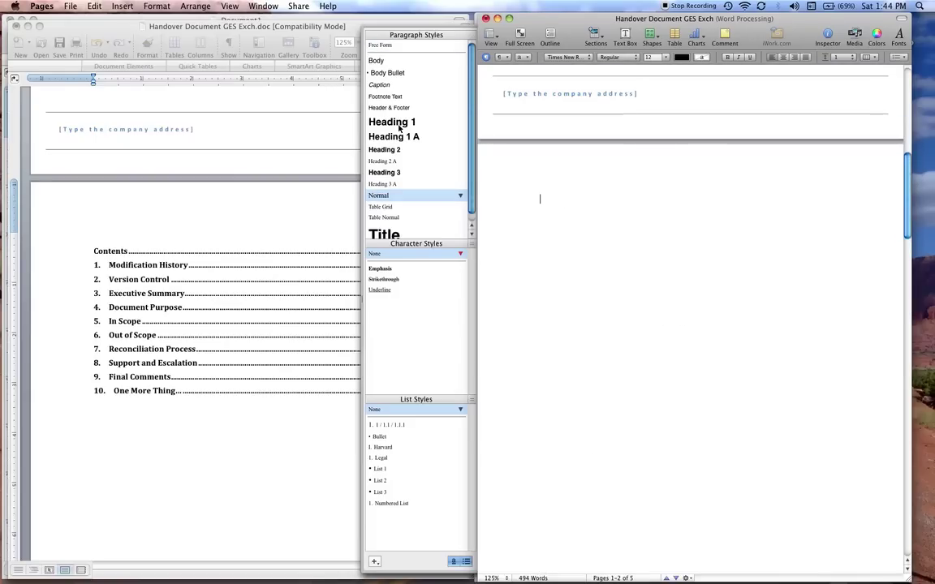
pyautogui.click(123, 7)
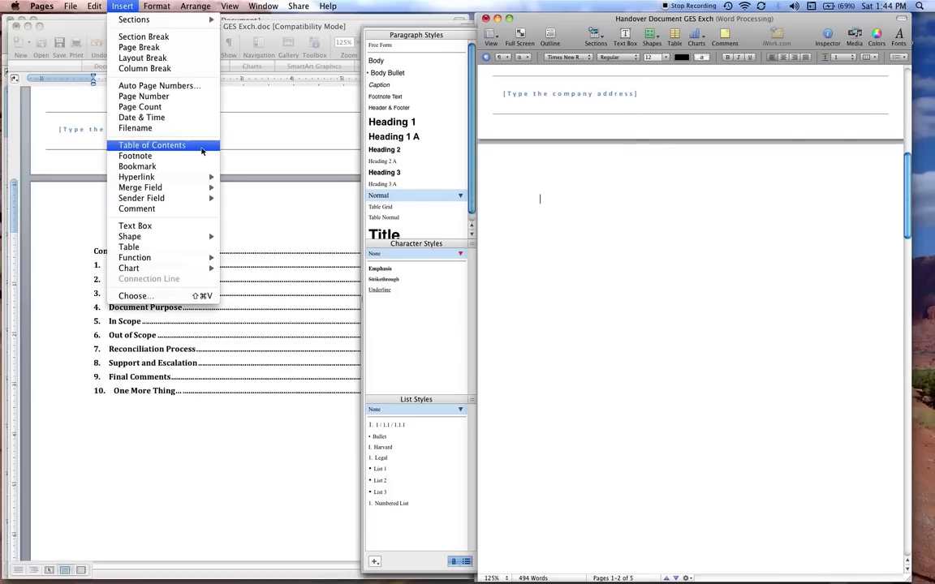
pyautogui.click(200, 148)
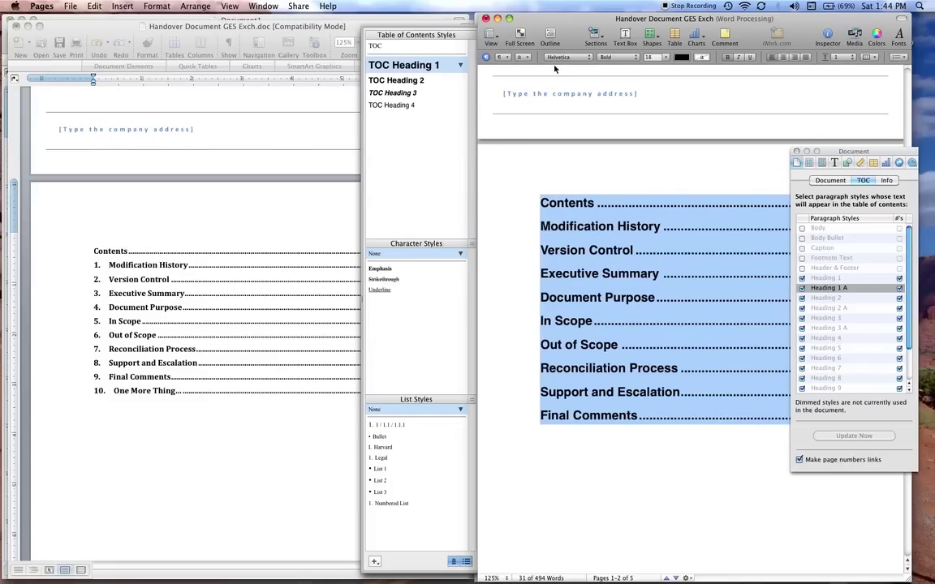
# Step: Set the font size of the table of contents entries to 11, and put away the document inspector and styles list
pyautogui.click(666, 60)
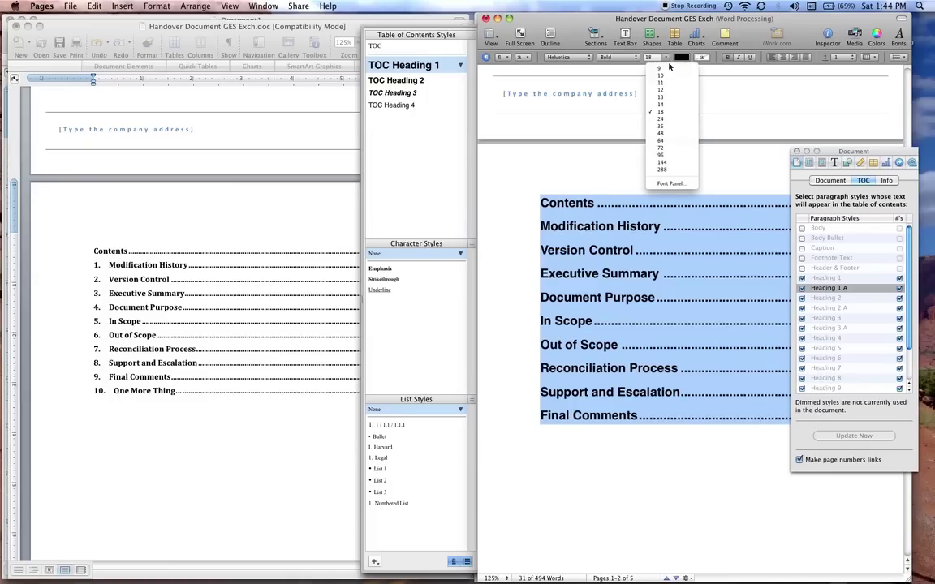
pyautogui.click(664, 84)
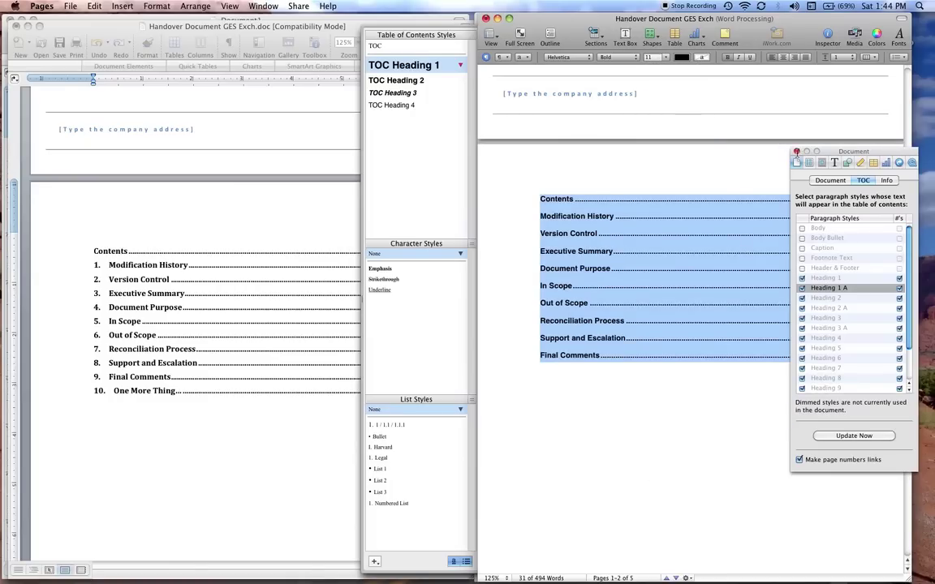
pyautogui.click(797, 151)
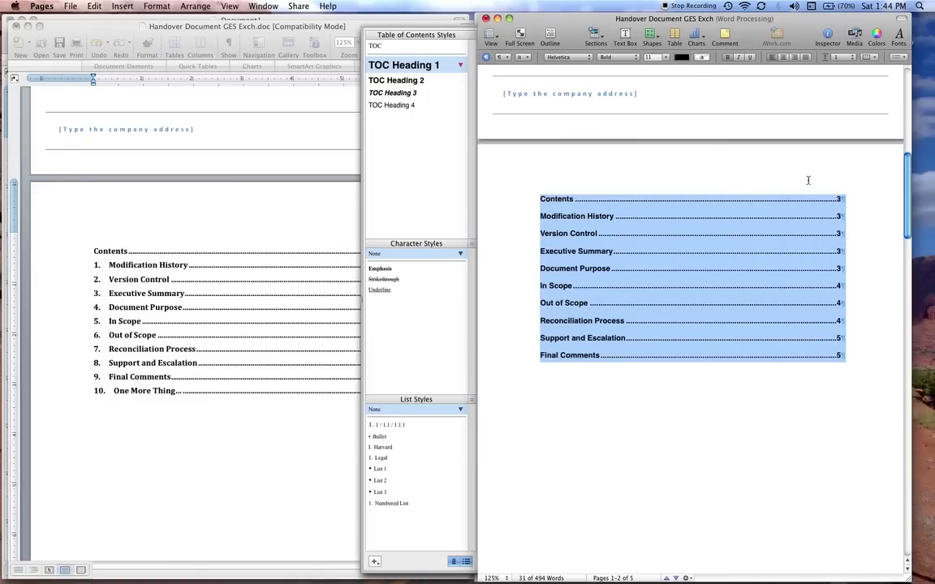
pyautogui.click(487, 61)
pyautogui.click(713, 407)
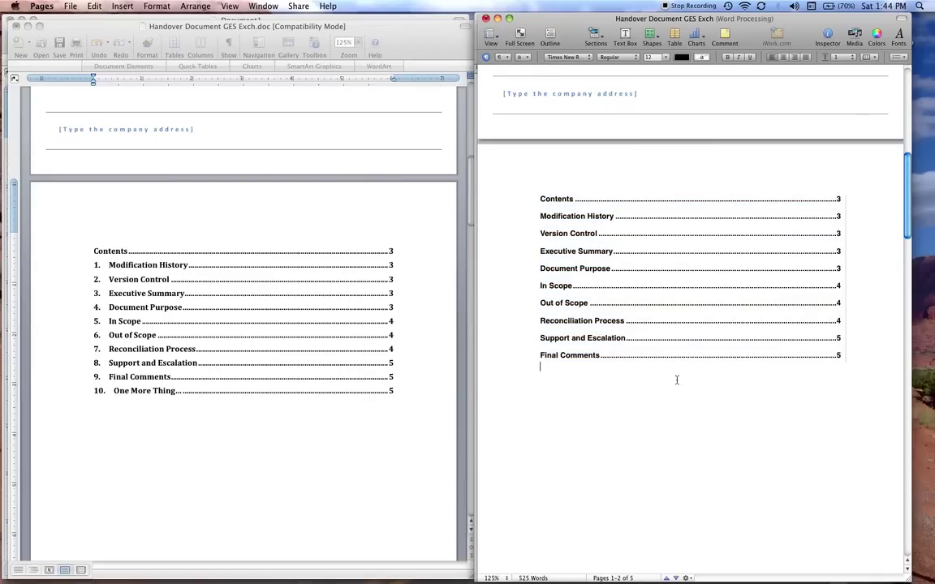
# Step: Add the body line "Here are my final comments" below the "Final Comments" heading at the end of the Pages document
pyautogui.scroll(-20, 679, 380)
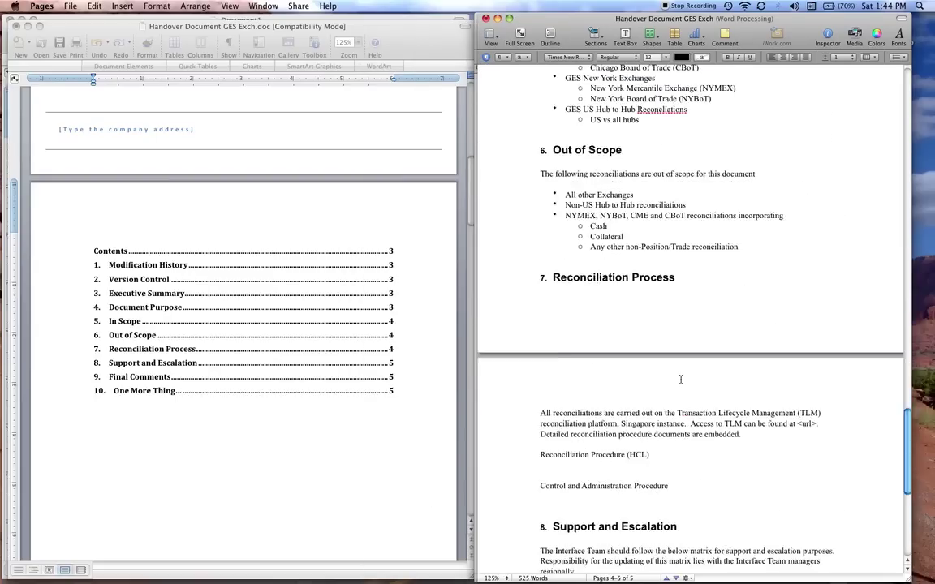
pyautogui.scroll(-5, 680, 380)
pyautogui.press('BackSpace')
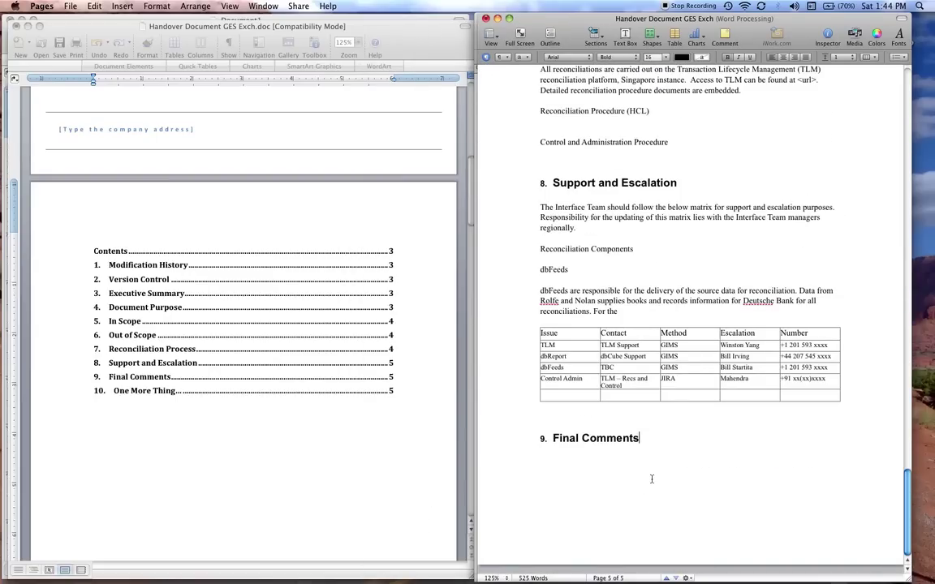
pyautogui.press('Return')
pyautogui.write('Here are my ')
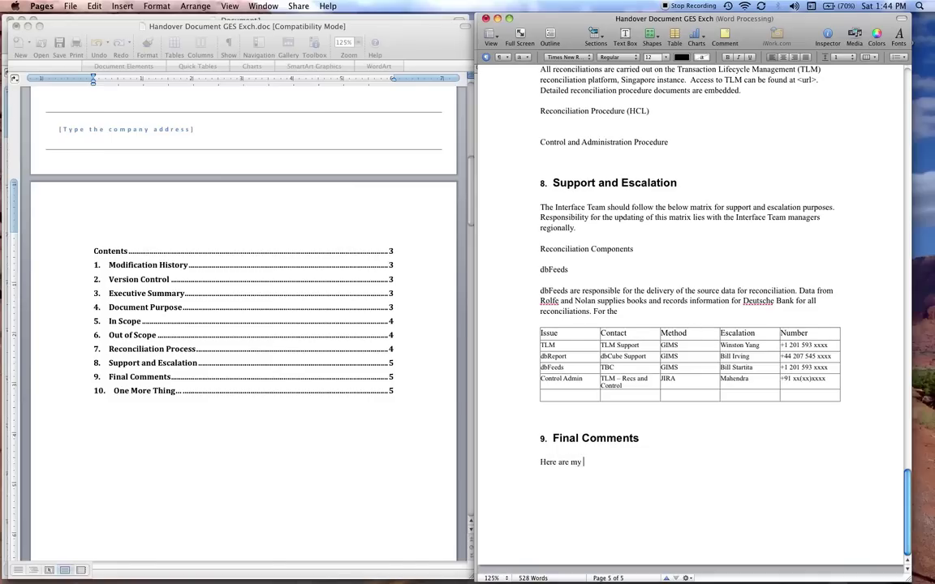
pyautogui.write('fina')
pyautogui.write('l comments ')
# Step: Add the line "One More Thing" below the final comments text, with its capitalization corrected
pyautogui.write('ONe Mor')
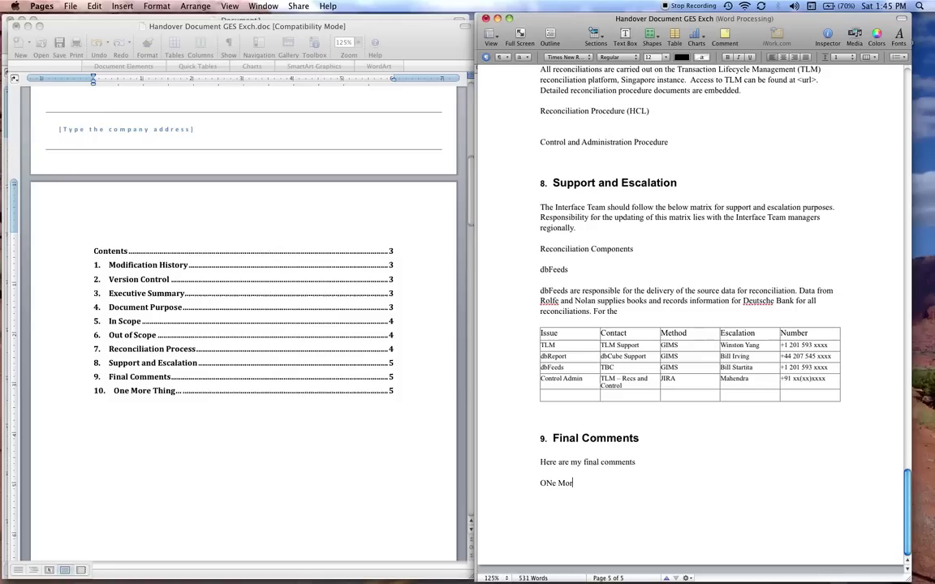
pyautogui.write('e Thin')
pyautogui.click(551, 483)
pyautogui.press('BackSpace')
pyautogui.write('n')
# Step: Give "One More Thing" the Heading 1 A paragraph style and the 1 / 1.1 / 1.1.1 list style
pyautogui.moveTo(597, 483); pyautogui.dragTo(536, 483)
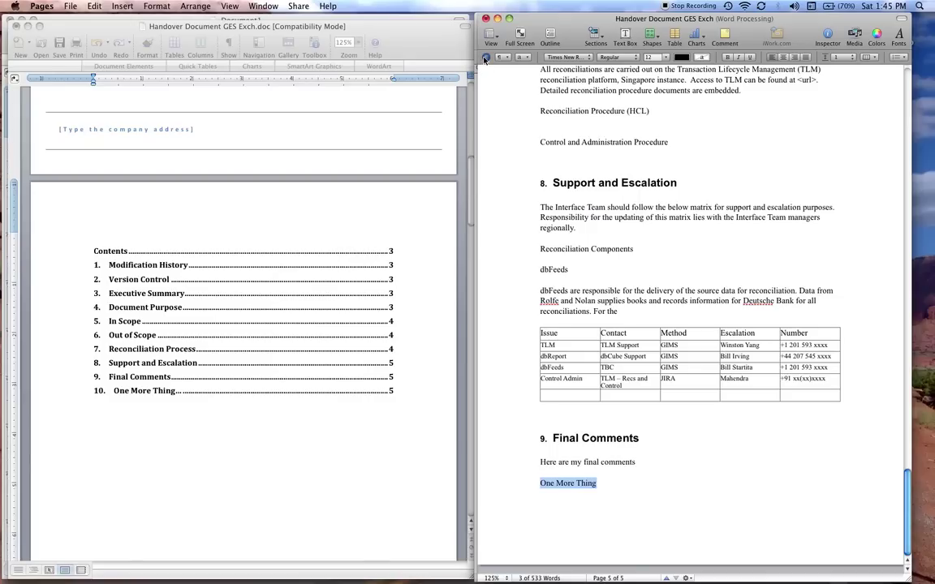
pyautogui.press('super+shift+t')
pyautogui.click(418, 137)
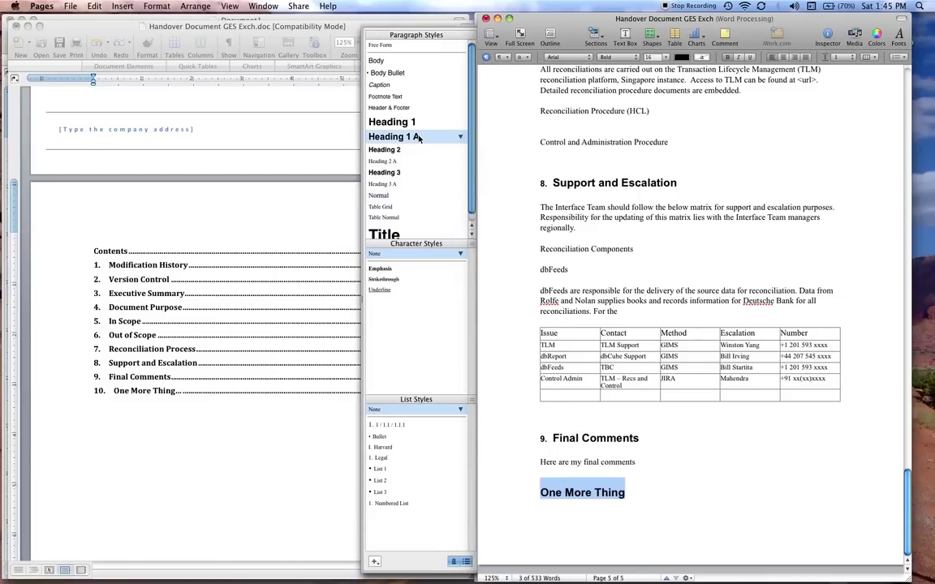
pyautogui.click(388, 425)
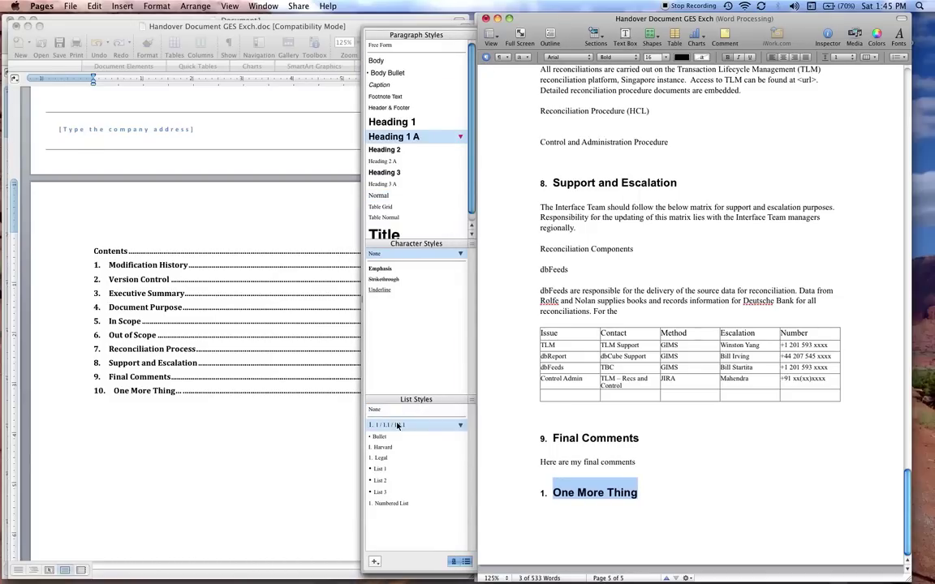
# Step: Select all uses of the 1 / 1.1 / 1.1.1 list style, switch them to Bullet and back to renumber the headings, and hide the styles
pyautogui.rightClick(454, 425)
pyautogui.click(499, 465)
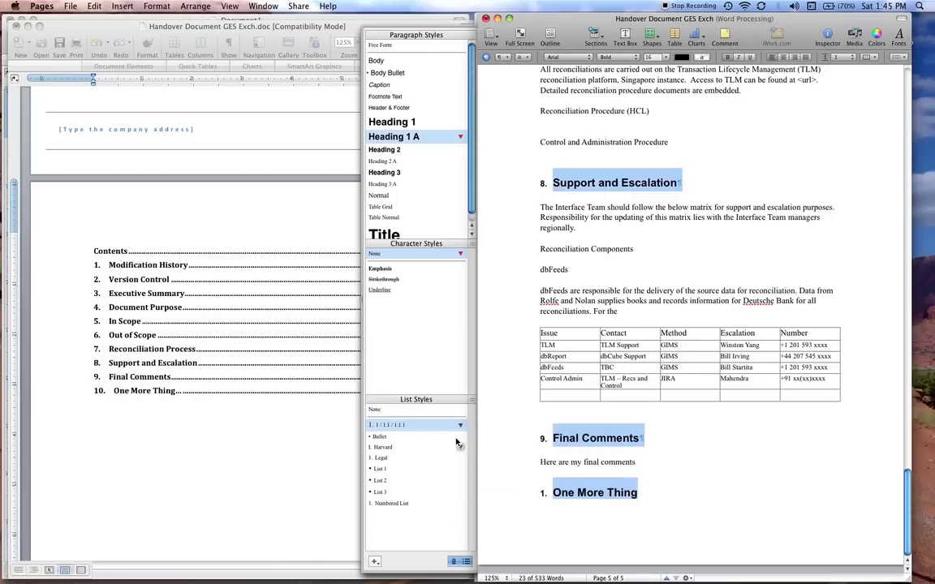
pyautogui.rightClick(456, 425)
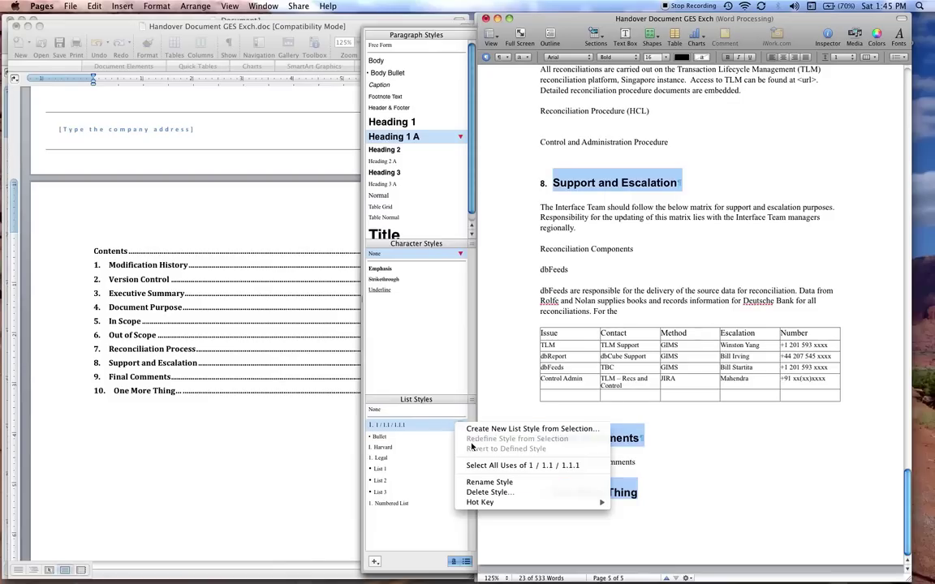
pyautogui.click(394, 442)
pyautogui.click(394, 436)
pyautogui.click(396, 426)
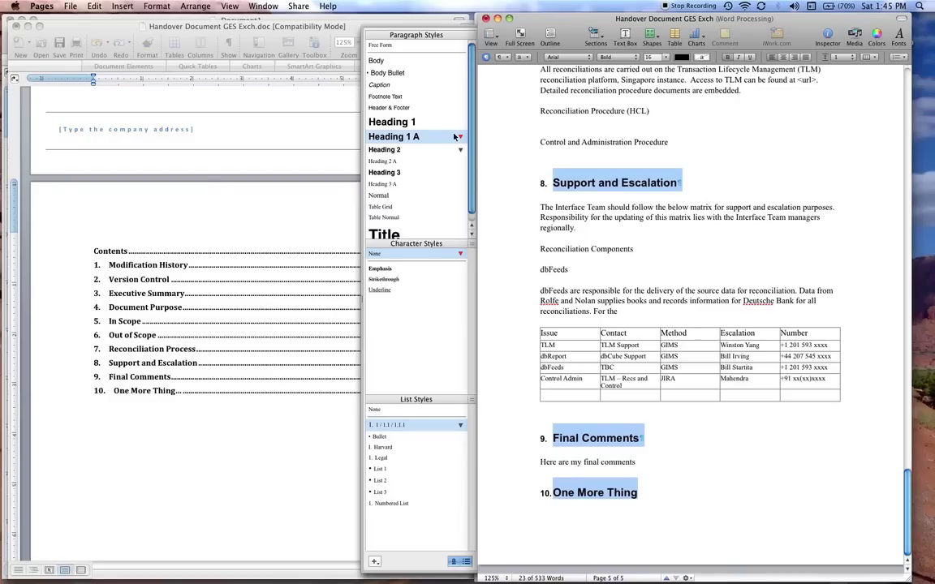
pyautogui.click(485, 57)
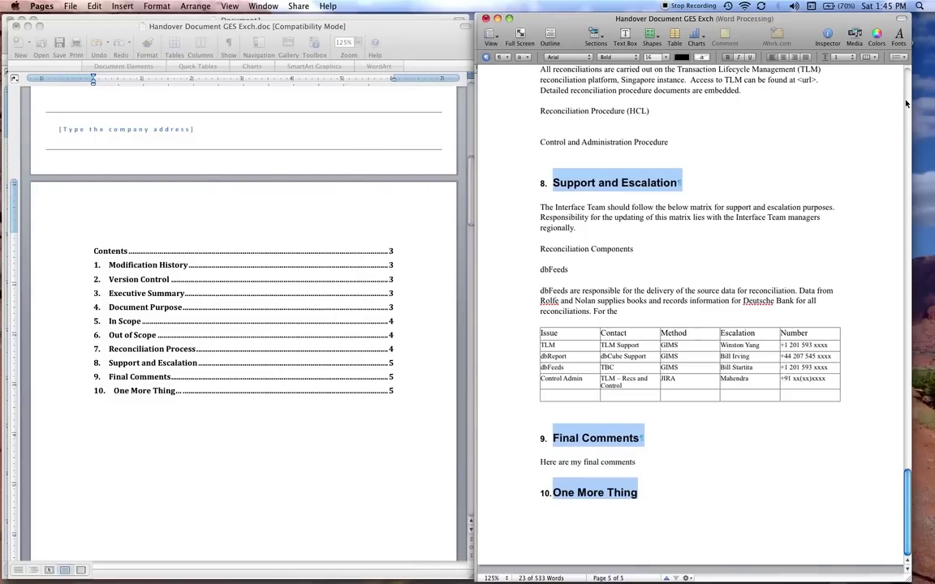
# Step: Update the Pages table of contents to include the "One More Thing" heading
pyautogui.scroll(20, 852, 243)
pyautogui.scroll(-10, 690, 325)
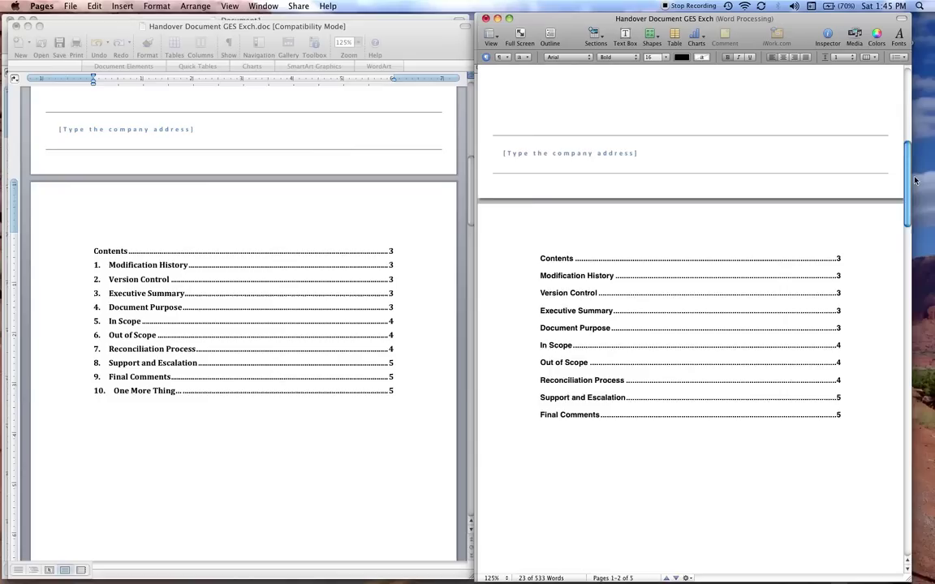
pyautogui.click(569, 339)
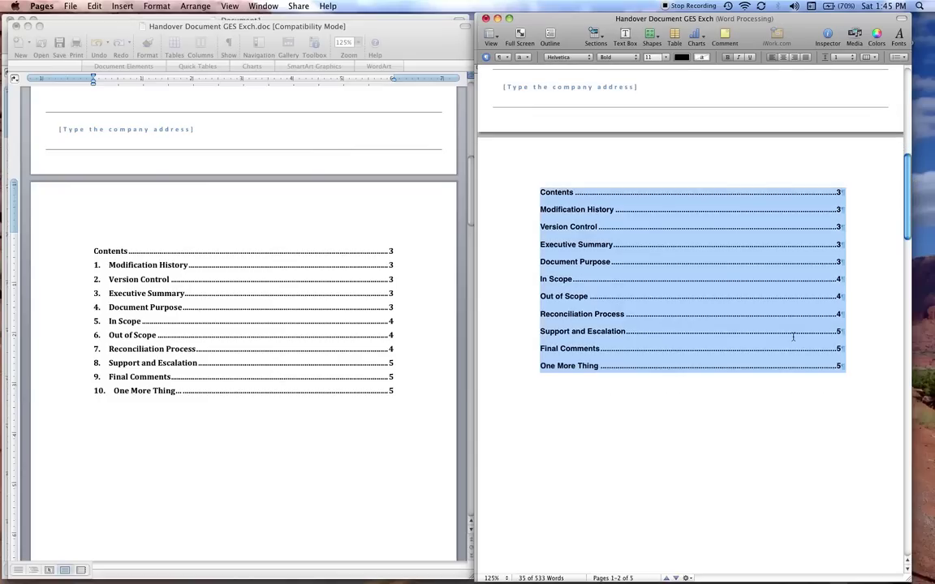
pyautogui.click(713, 447)
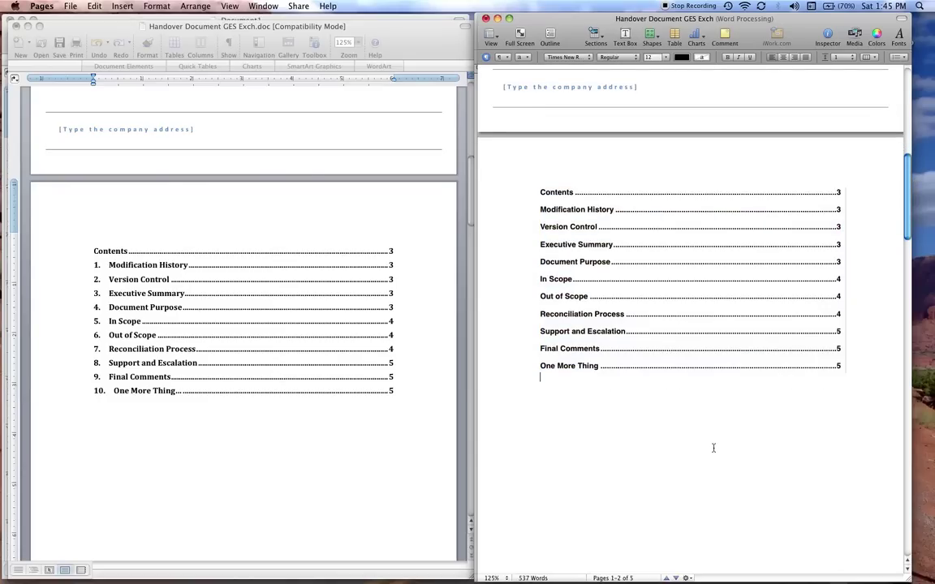
pyautogui.click(661, 327)
pyautogui.click(703, 463)
# Step: Review the numbered headings through the end of the Pages document and compare them with the Word document's table of contents
pyautogui.scroll(-15, 771, 380)
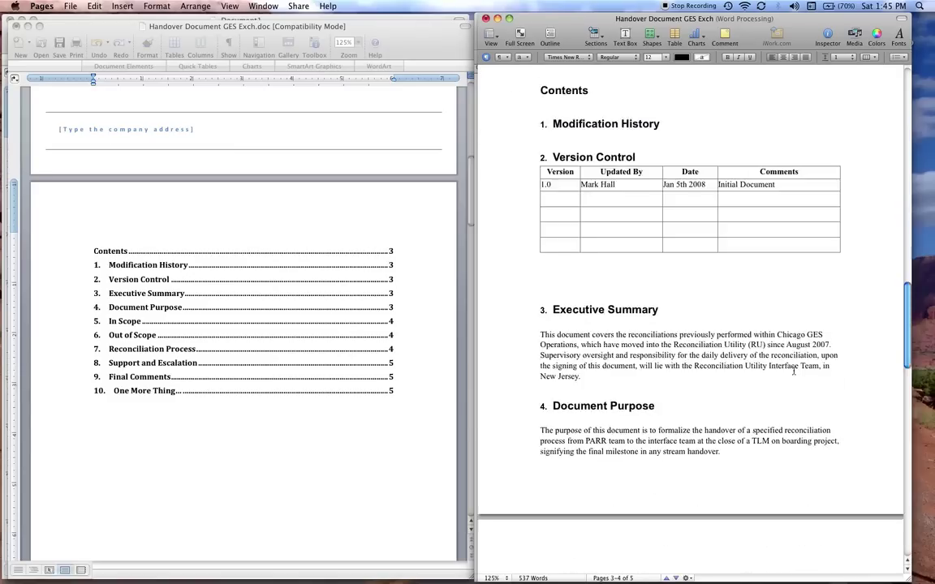
pyautogui.scroll(-15, 794, 373)
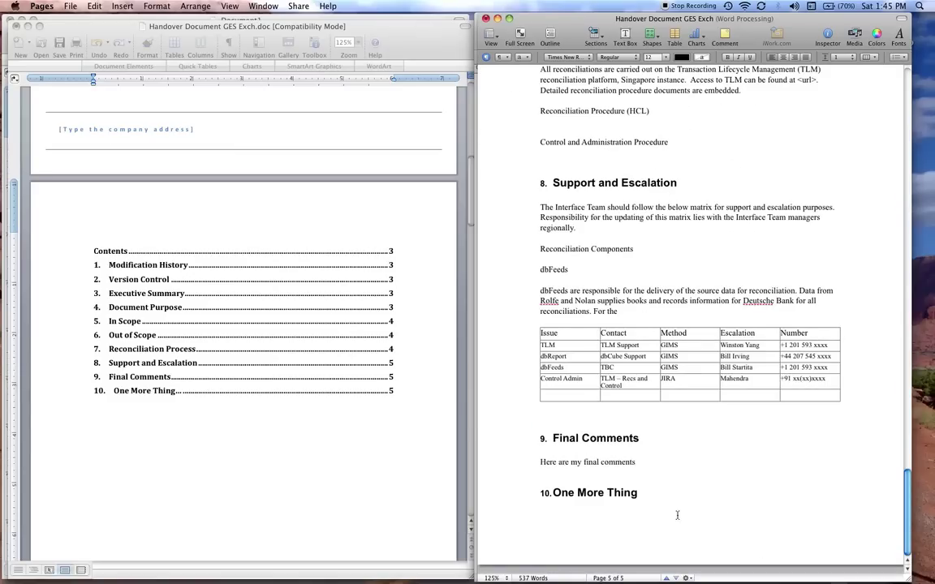
pyautogui.click(669, 514)
pyautogui.click(240, 464)
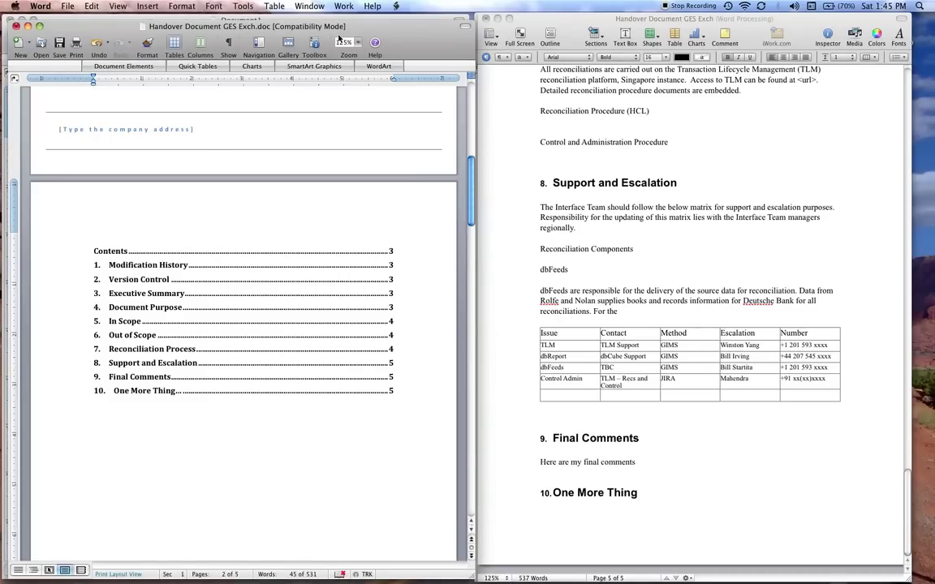
pyautogui.moveTo(397, 37)
pyautogui.mouseDown()
pyautogui.moveTo(388, 61)
pyautogui.moveTo(394, 33)
pyautogui.mouseUp()
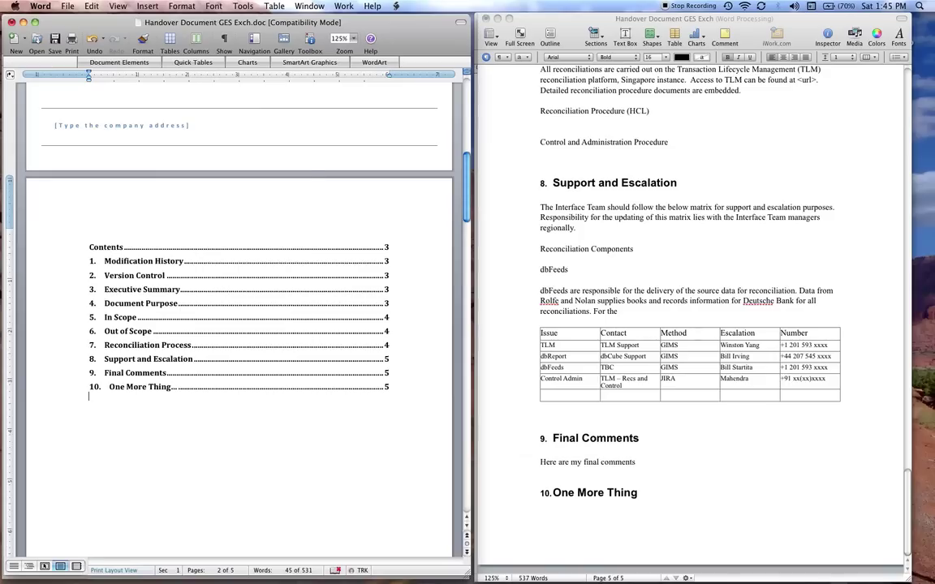
pyautogui.click(554, 443)
pyautogui.click(296, 436)
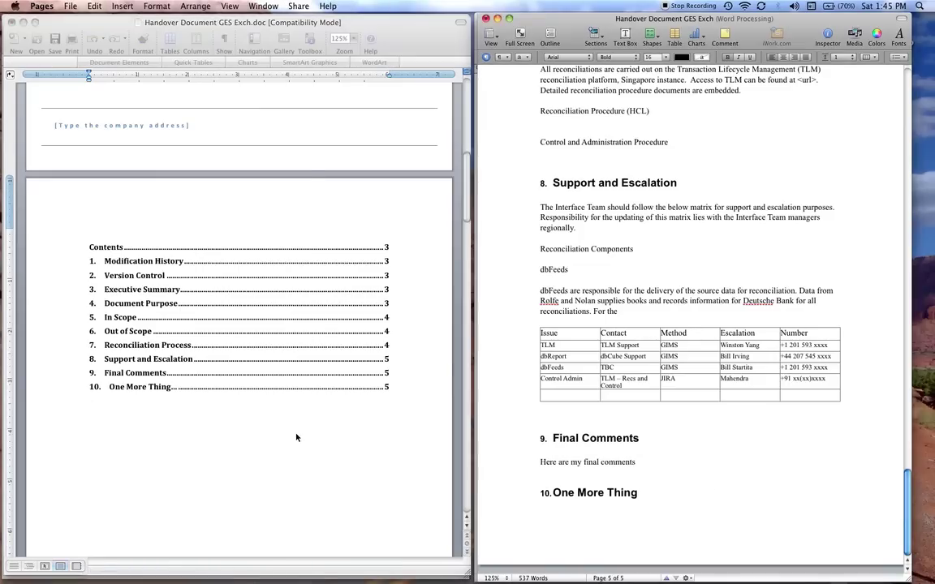
pyautogui.click(641, 427)
pyautogui.moveTo(645, 493); pyautogui.dragTo(505, 499)
pyautogui.click(674, 432)
pyautogui.tripleClick(693, 181)
pyautogui.click(698, 174)
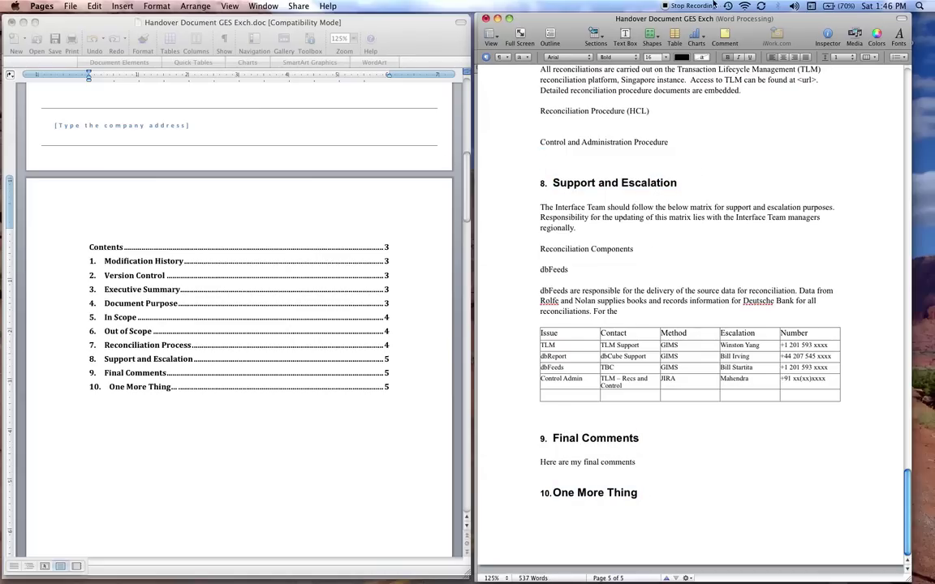